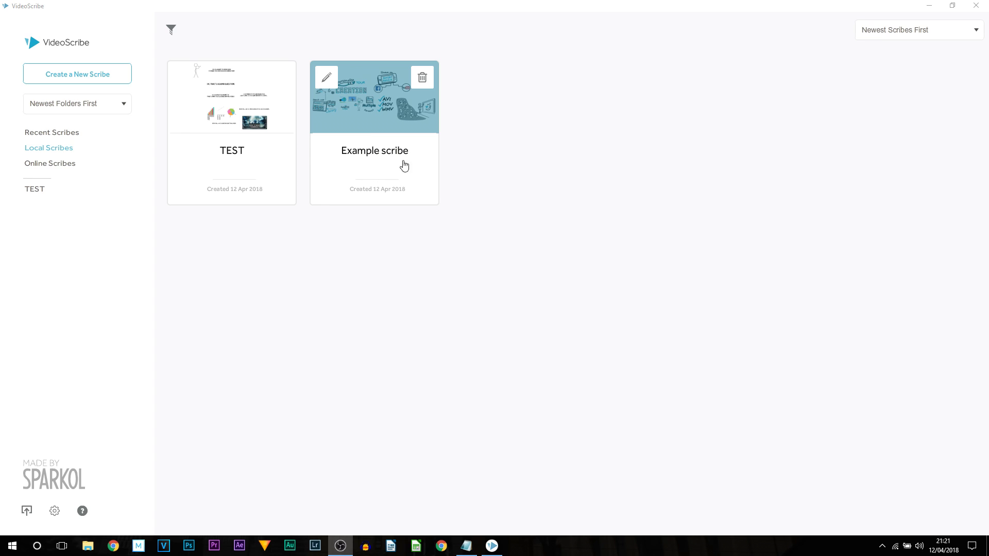
Step: Start a new blank scribe from the Create a New Scribe option
mouse_move(239, 191)
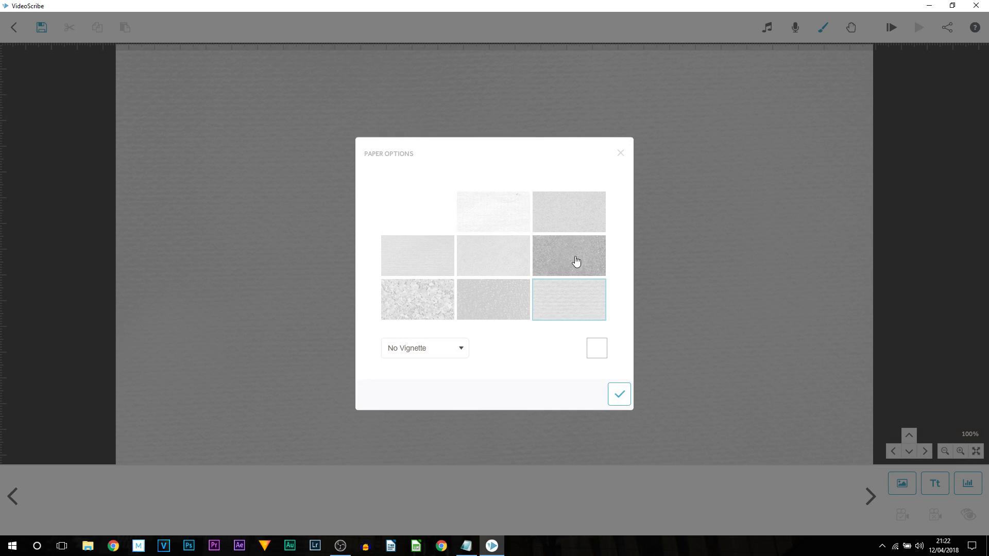
Step: Apply the darker speckled grey paper texture as the canvas background
click(575, 255)
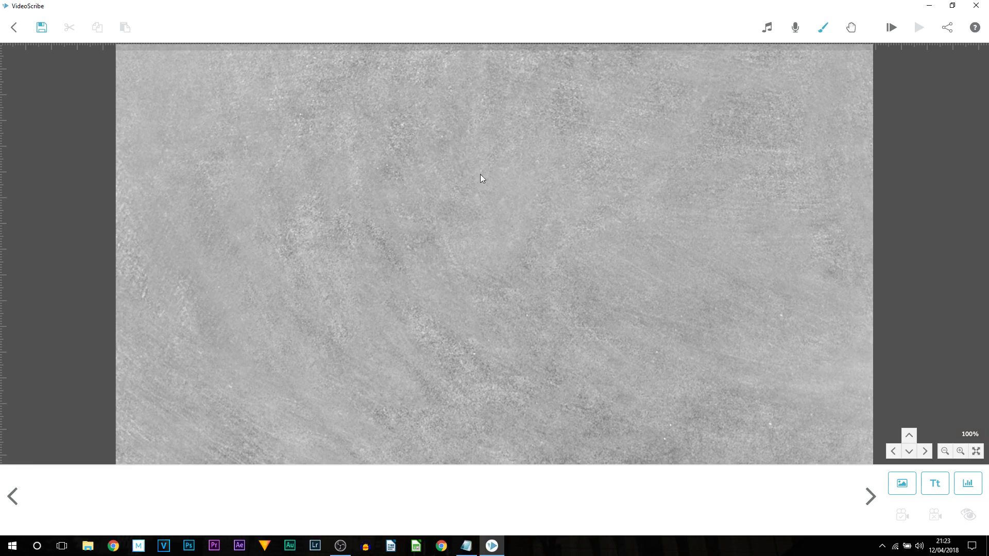
Step: Type the WELCOME TO MY VIDEO title into a new text element, browsing the font list
scroll(539, 229, up, 3)
scroll(682, 301, down, 1)
click(935, 487)
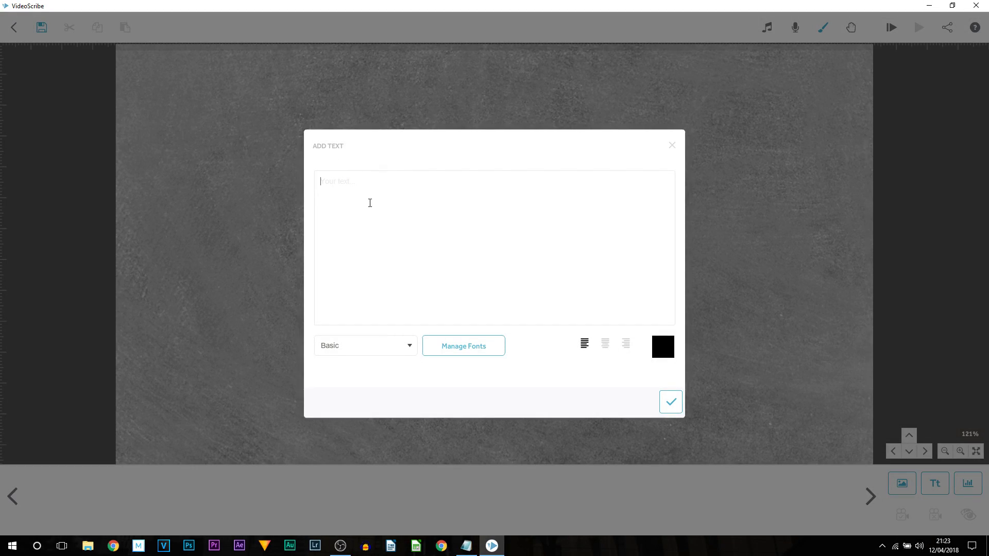
click(354, 197)
text(Welcome to my video)
click(457, 357)
scroll(478, 189, down, 10)
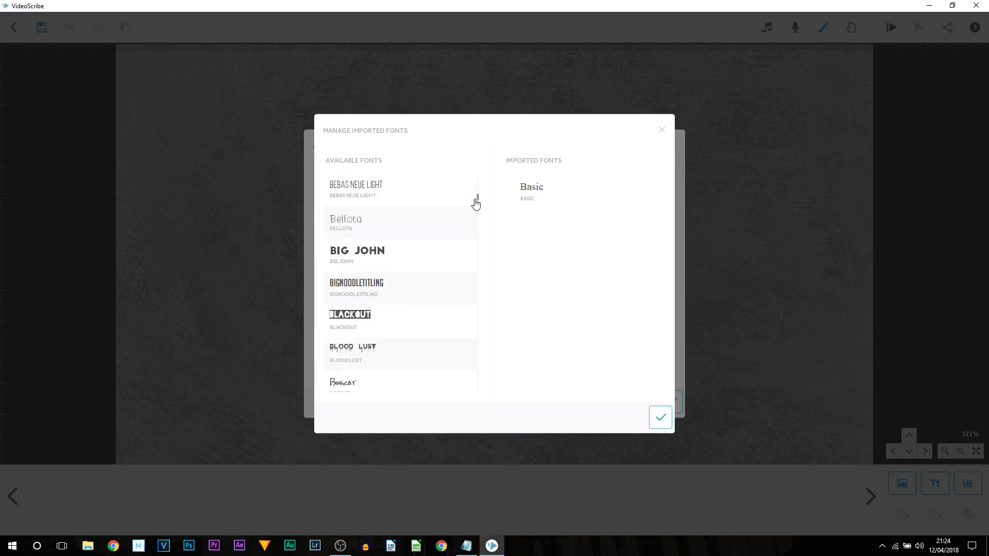
scroll(470, 234, down, 15)
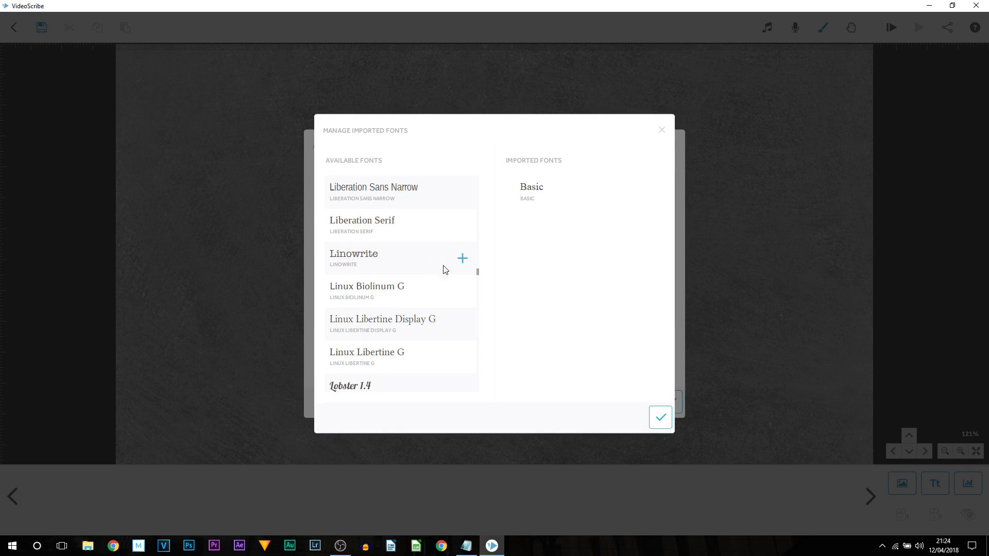
click(660, 417)
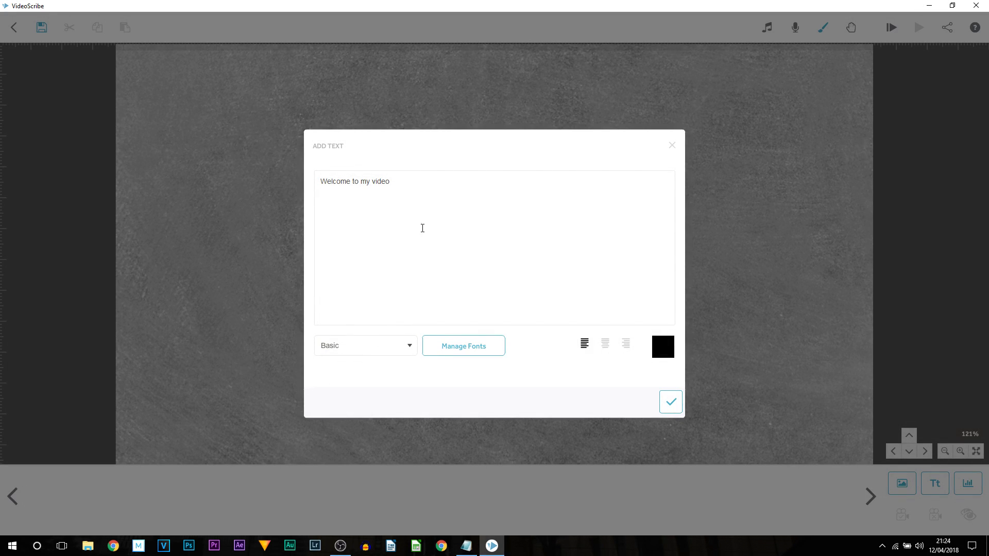
Step: Centre-align the title, colour it blue #507dbf, and place it on the canvas
click(609, 349)
click(671, 354)
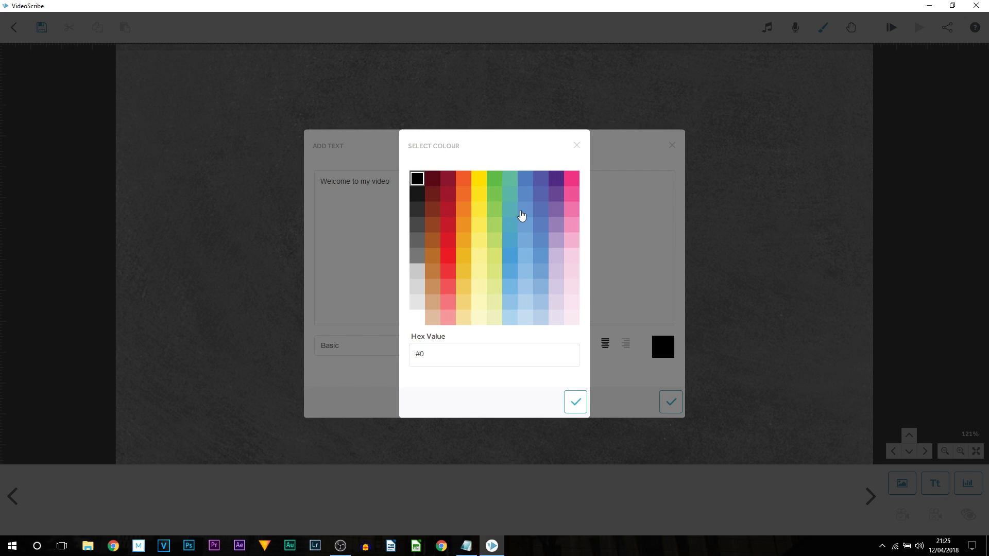
click(524, 180)
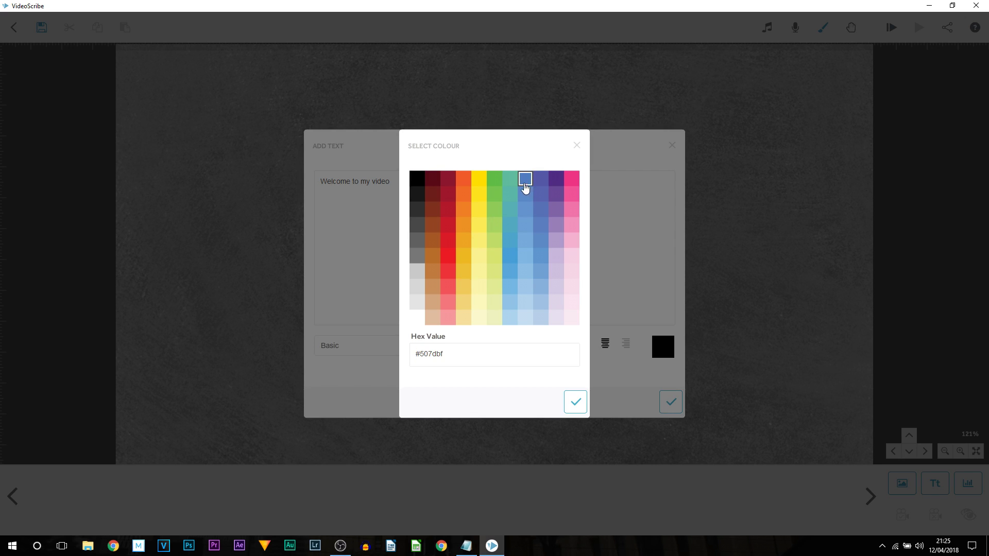
click(577, 407)
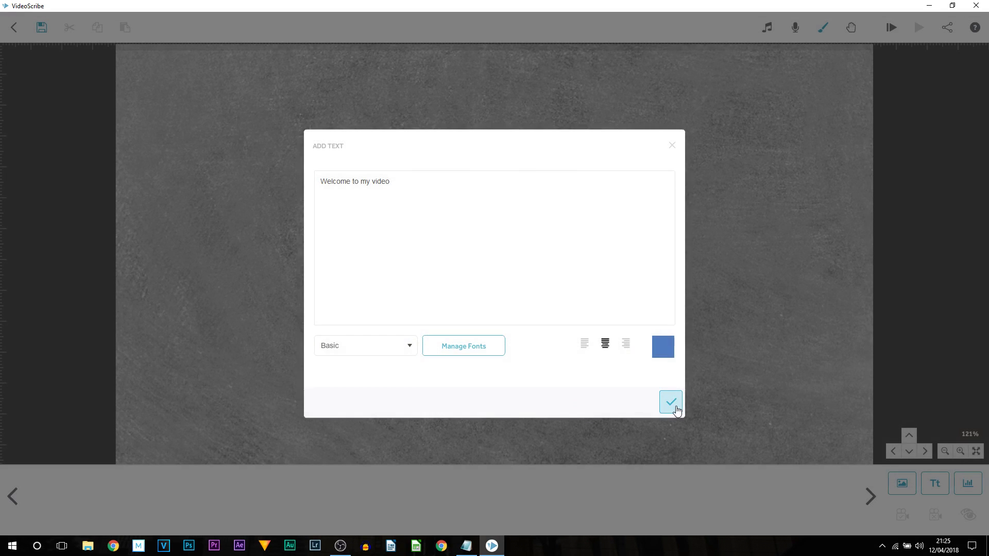
click(674, 405)
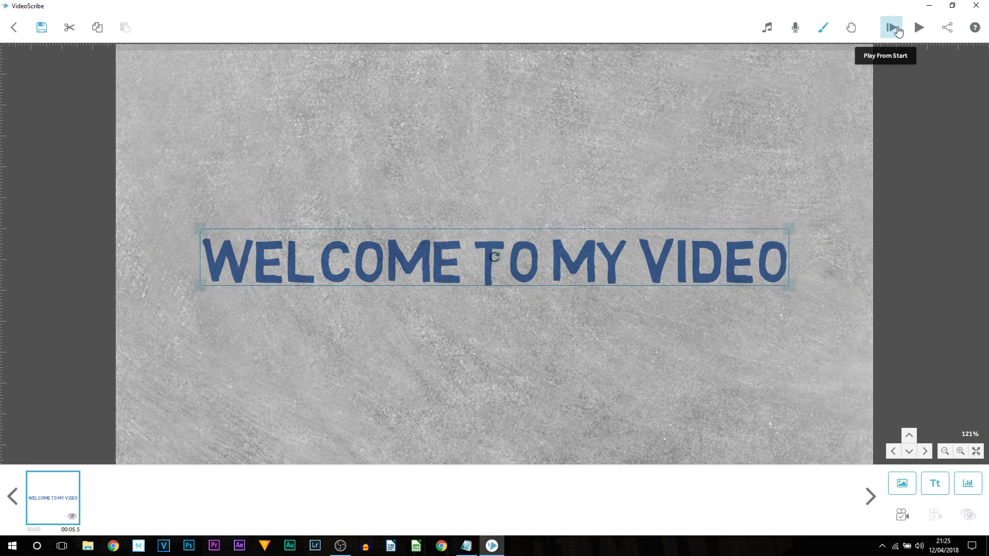
Step: Cut the title's animate time from 6.5s to 2.5s, making the scribe 00:04 long
click(896, 30)
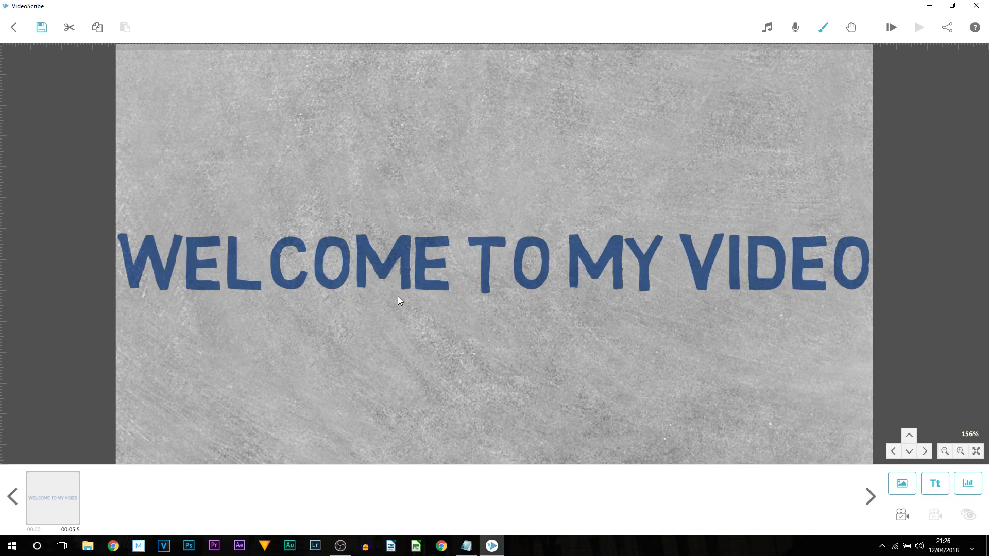
click(56, 479)
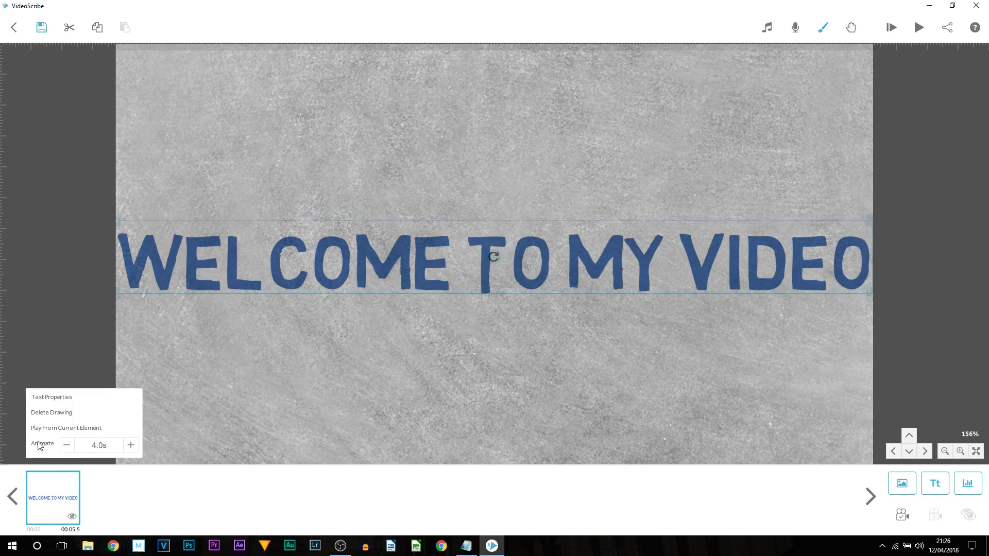
click(94, 445)
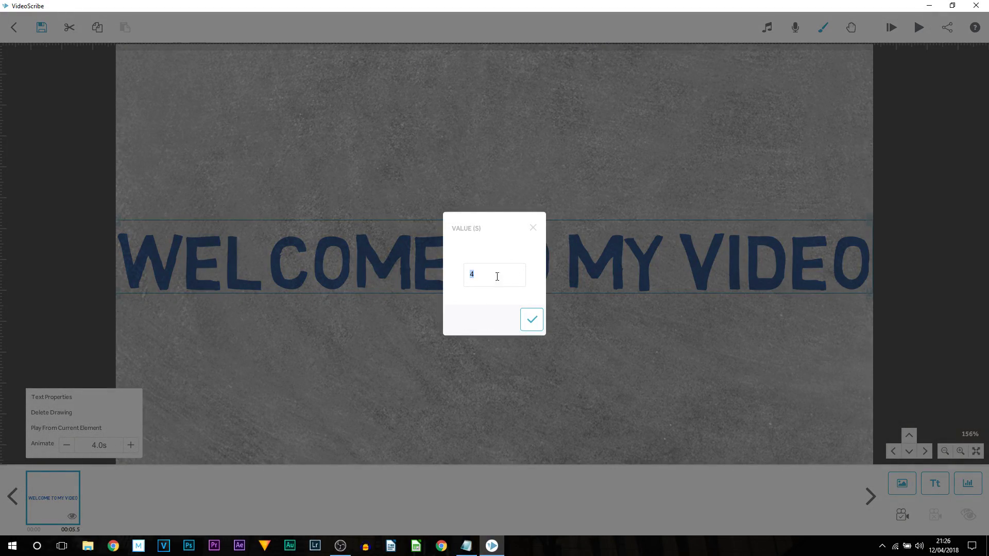
click(534, 229)
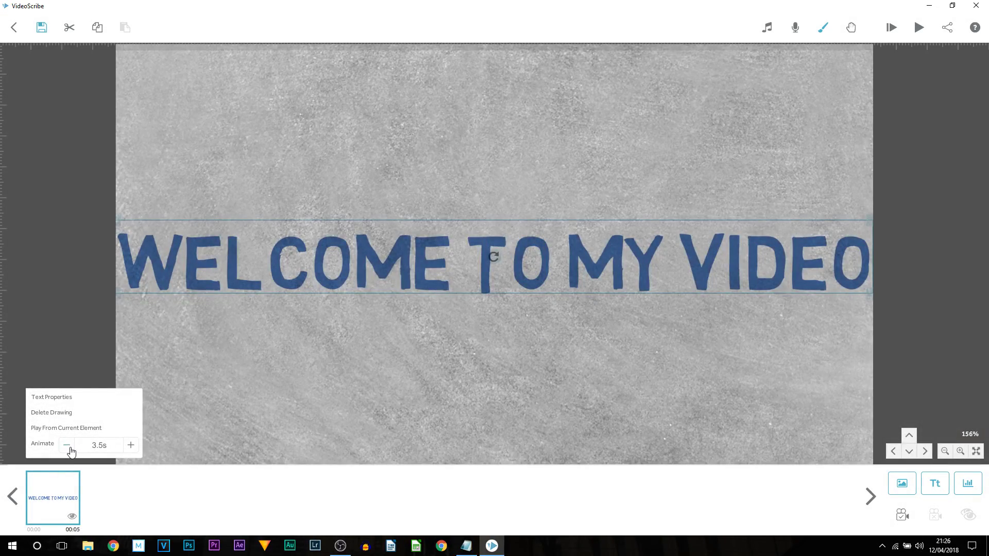
click(68, 446)
click(68, 446)
click(68, 446)
click(68, 445)
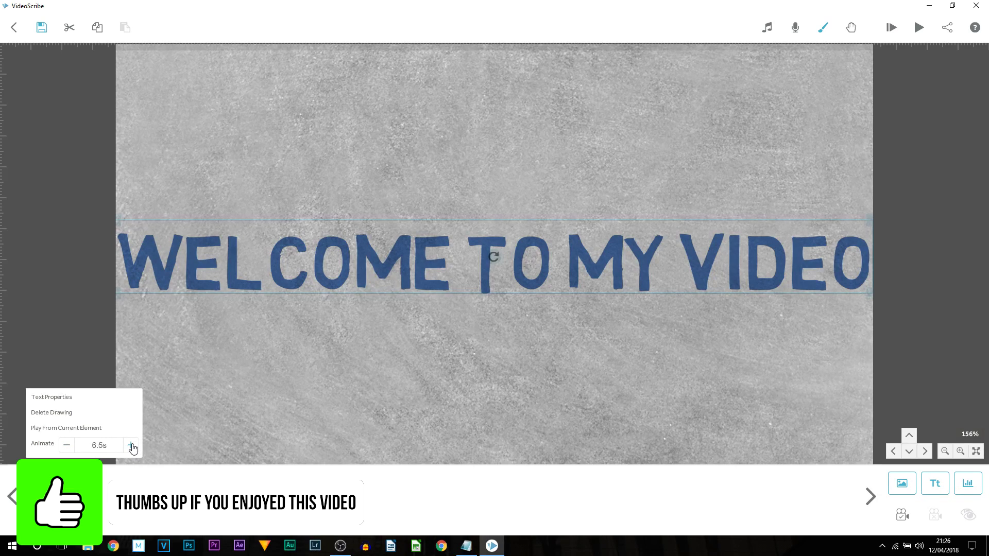
click(67, 446)
click(67, 446)
click(67, 446)
click(67, 446)
click(67, 446)
click(66, 446)
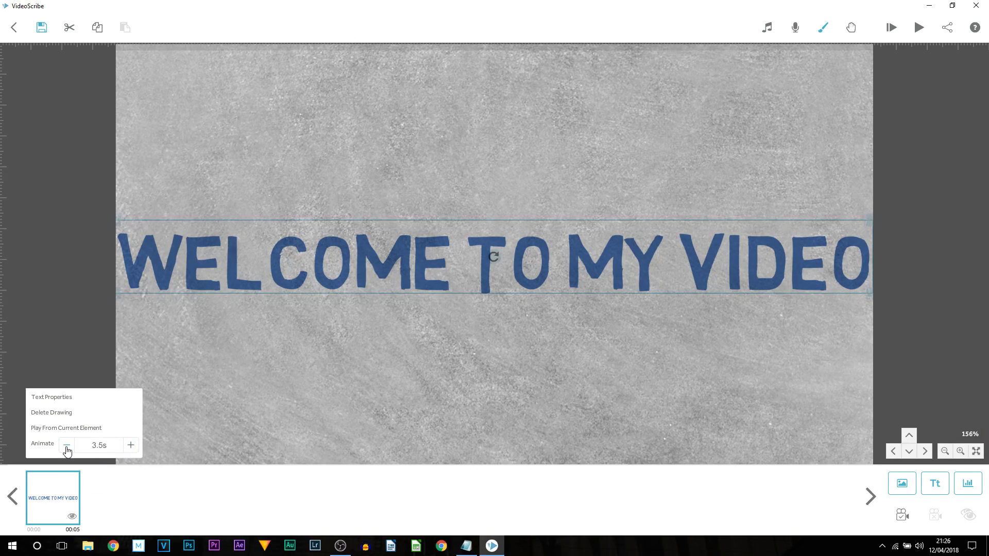
click(67, 446)
click(65, 448)
click(308, 419)
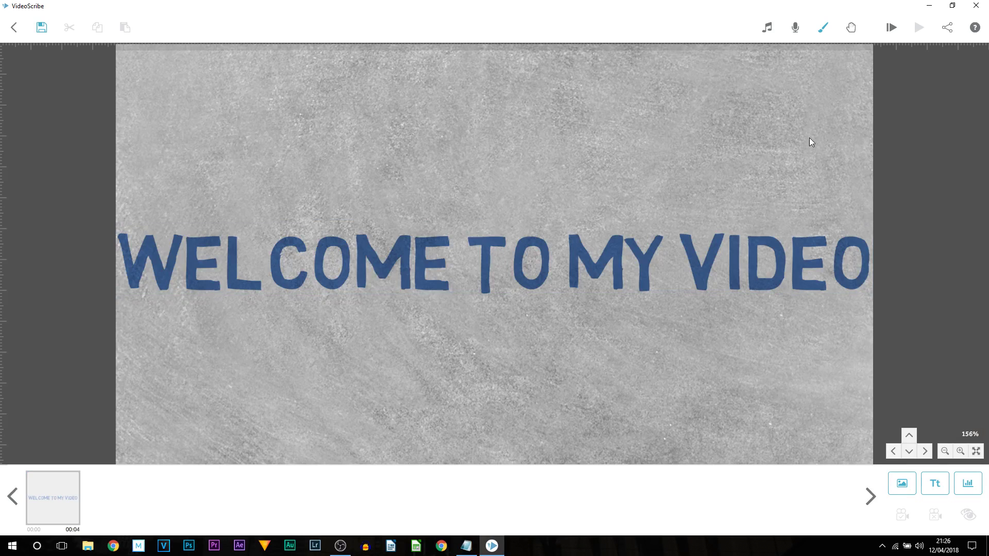
Step: Drag the WELCOME TO MY VIDEO title past the canvas's left edge and zoom to check
click(891, 27)
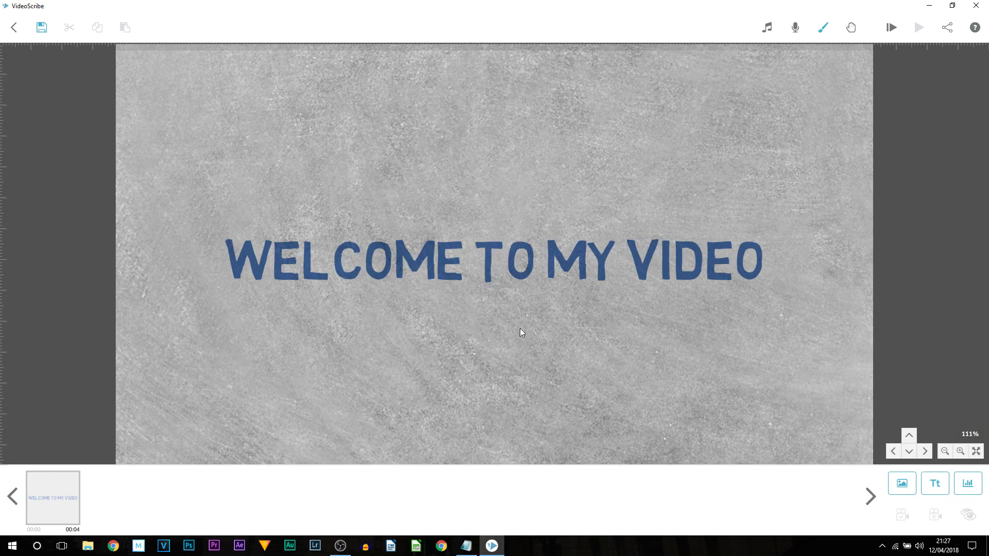
drag(520, 331, 731, 338)
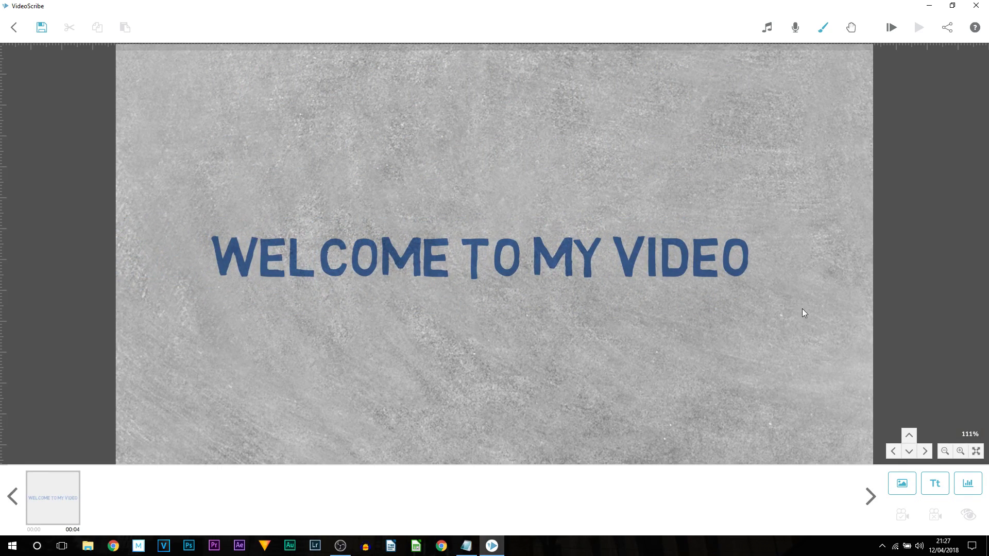
drag(803, 313, 168, 294)
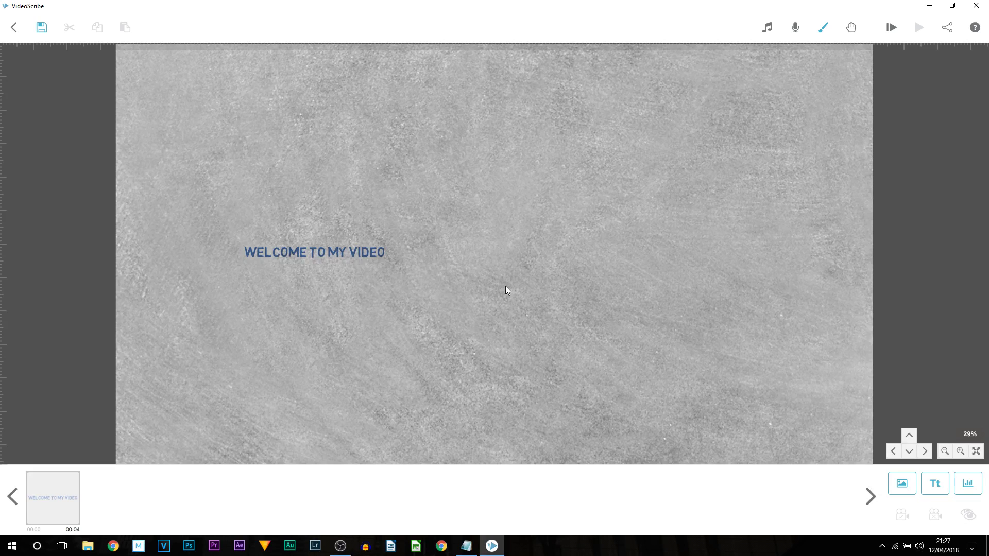
scroll(506, 286, down, 5)
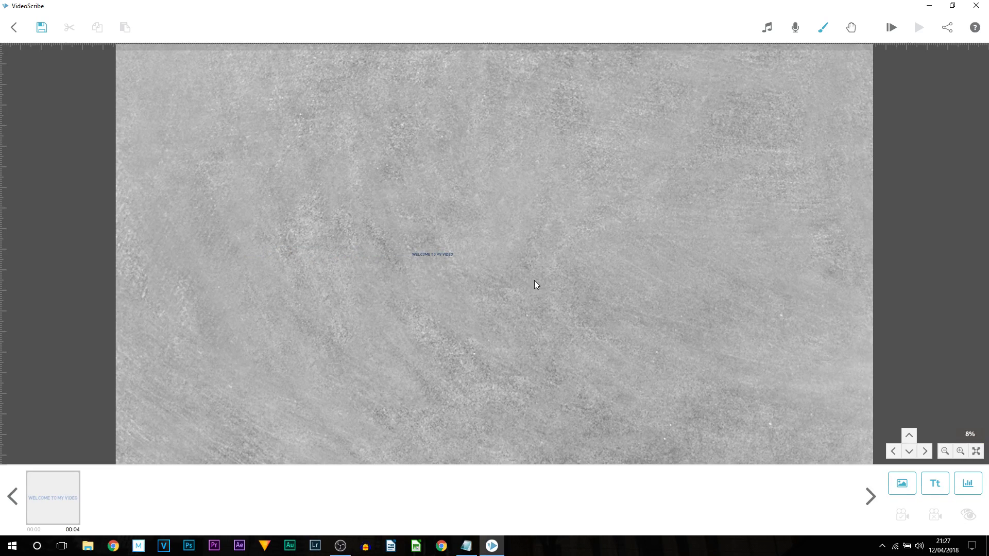
scroll(641, 284, up, 5)
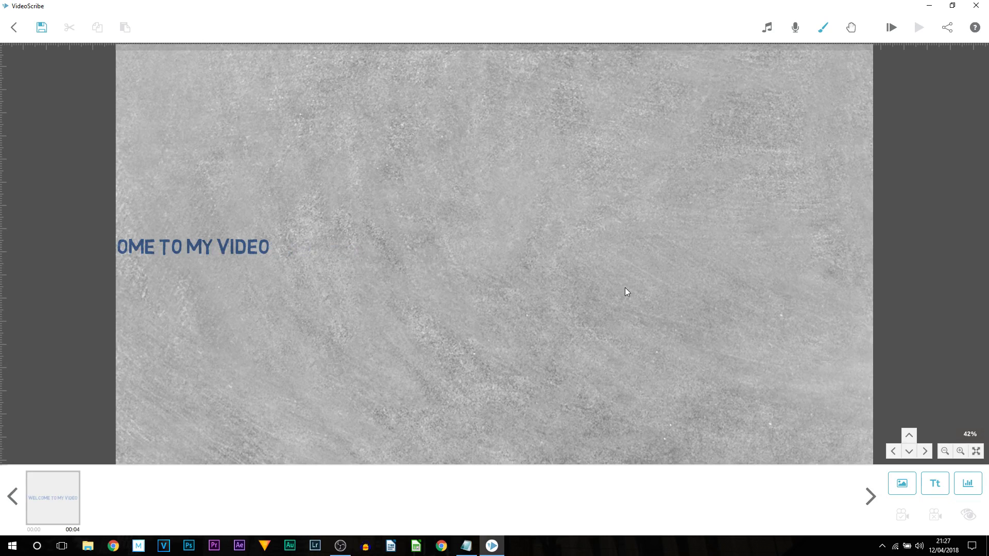
scroll(161, 219, up, 5)
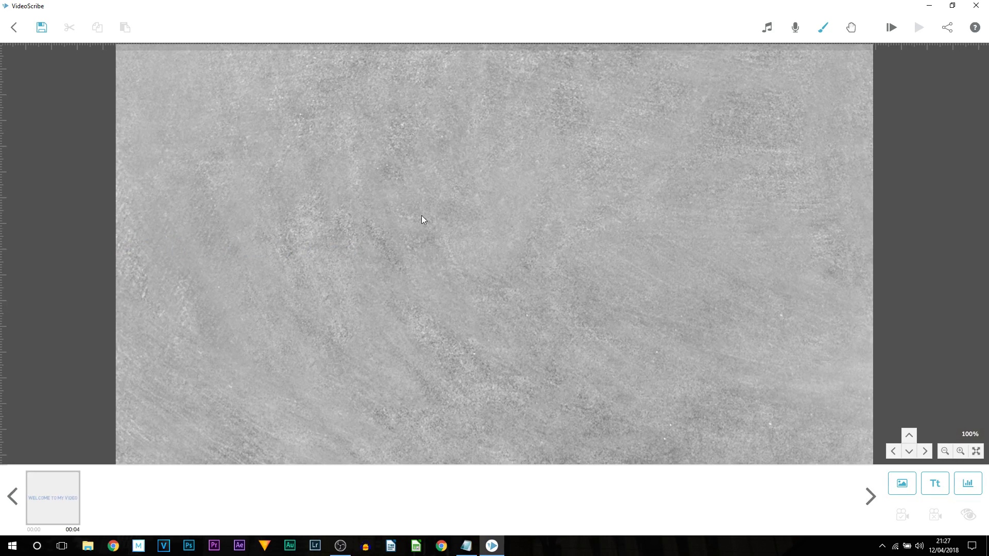
scroll(425, 240, up, 3)
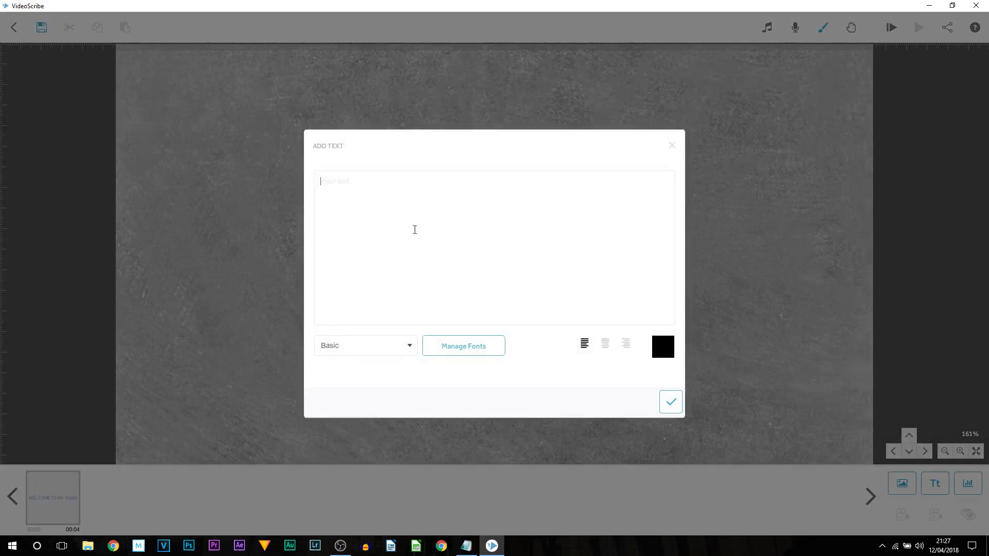
Step: Add centred yellow #fede00 'Whiteboard Animation' text and enlarge it about fivefold
text(Whiteboard Animation)
click(605, 344)
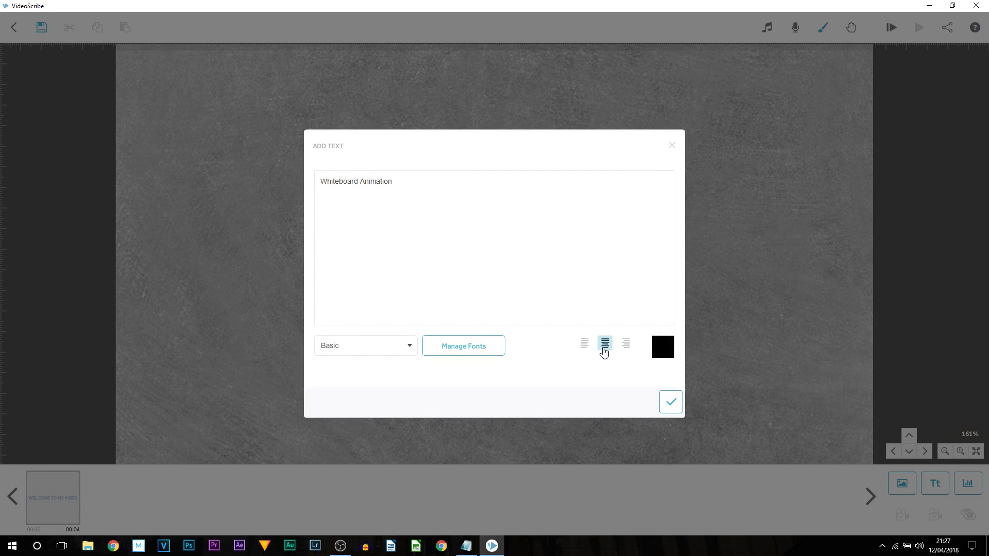
click(659, 350)
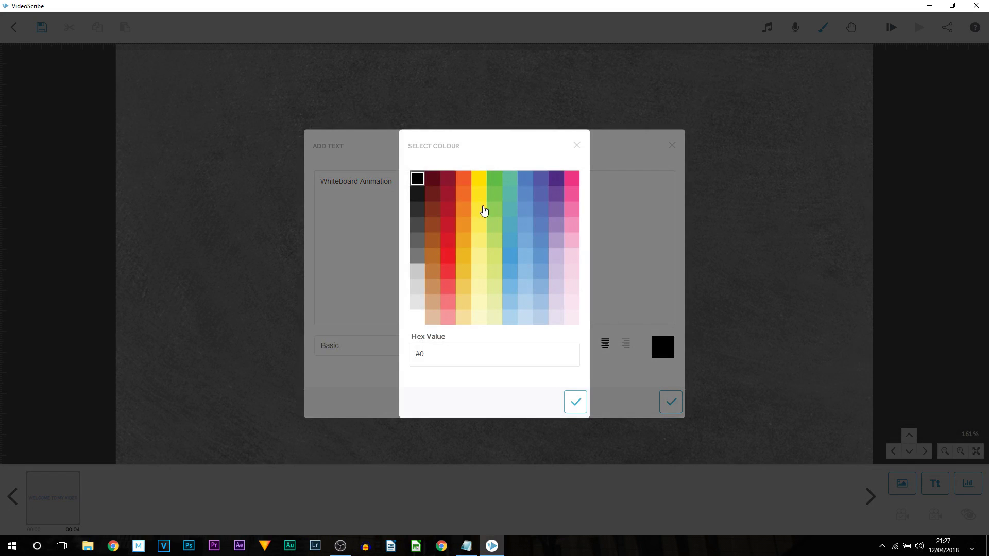
click(479, 178)
click(575, 401)
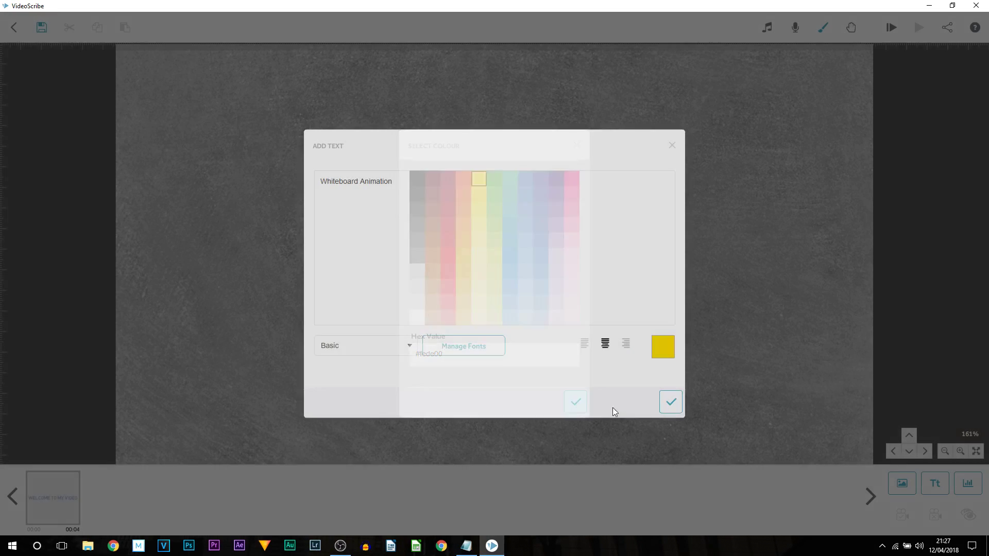
click(670, 402)
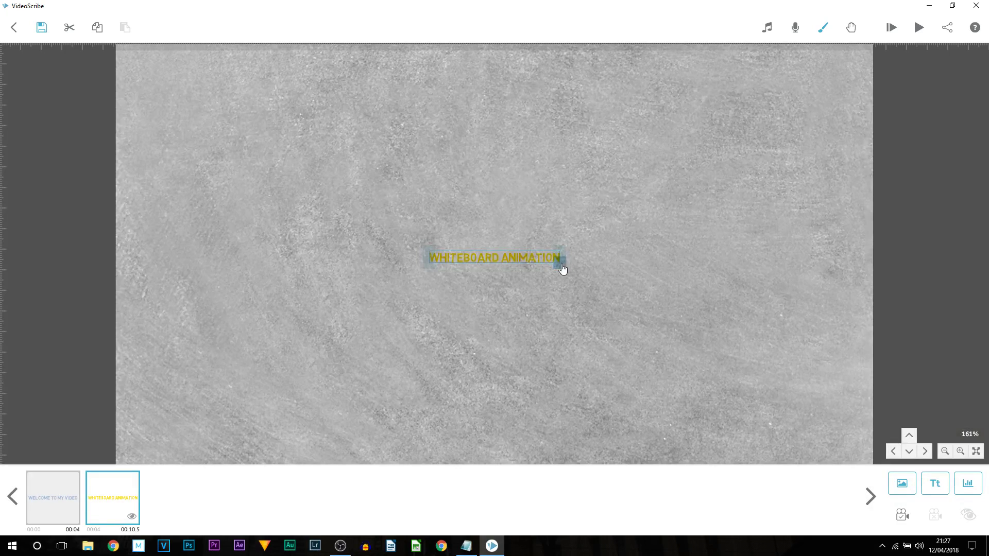
drag(563, 271, 605, 292)
Step: Reduce the Whiteboard Animation drawing time to 2.0s and preview the scribe from the start
click(381, 391)
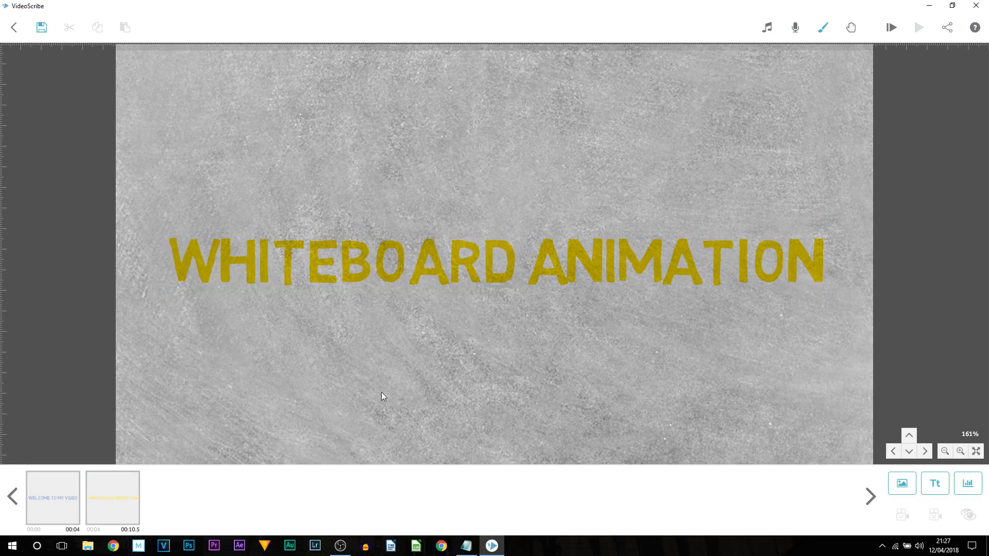
click(110, 499)
click(109, 499)
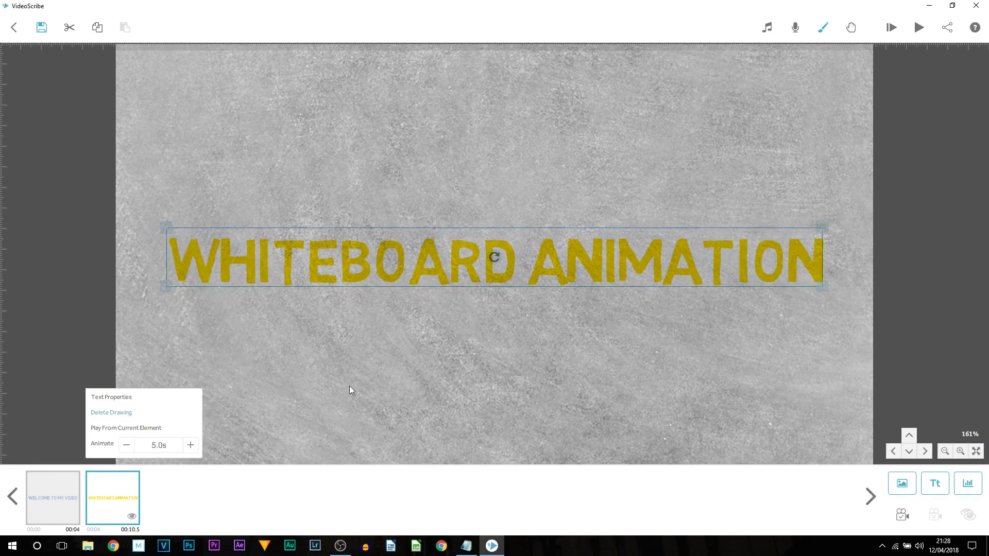
click(122, 446)
click(122, 447)
click(122, 447)
click(122, 447)
click(122, 447)
click(123, 447)
click(35, 503)
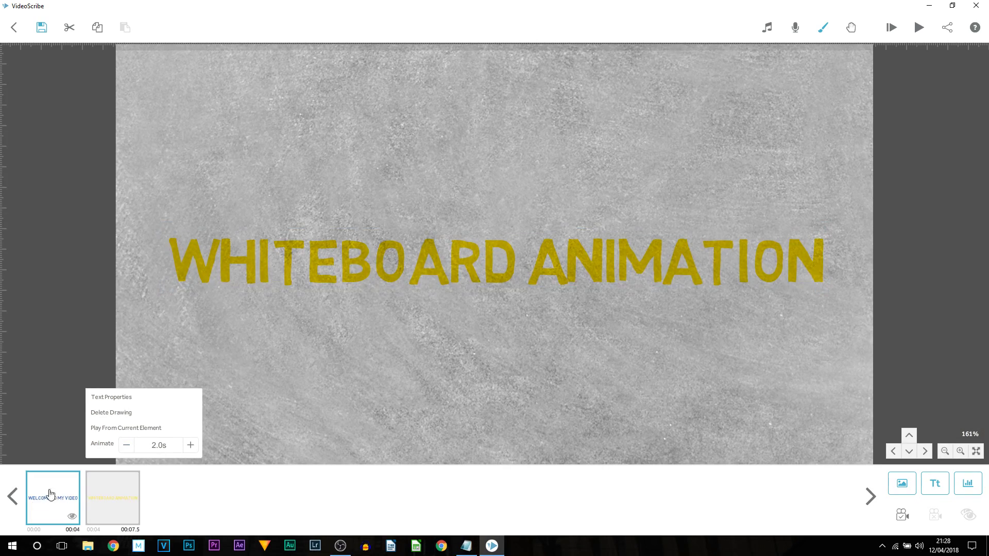
click(891, 27)
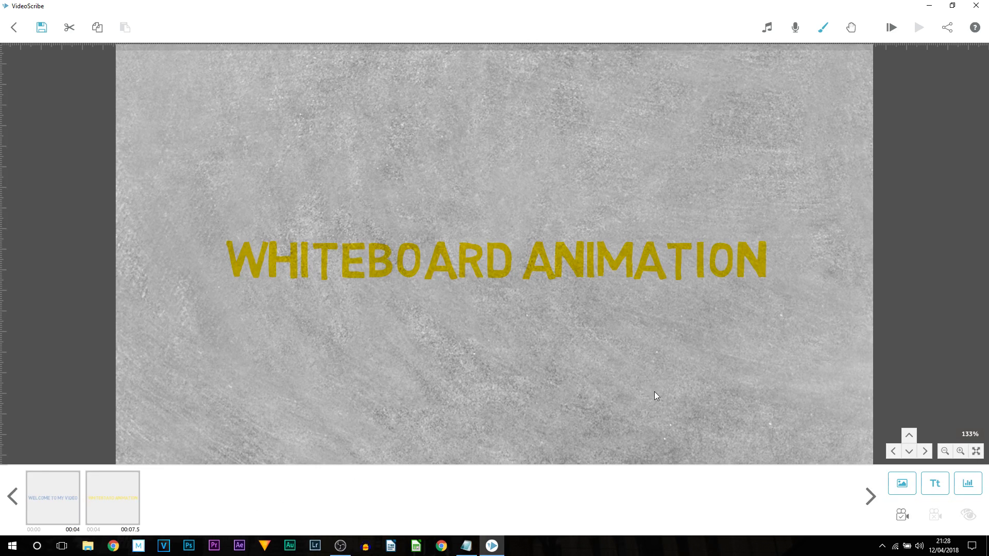
drag(526, 370, 531, 101)
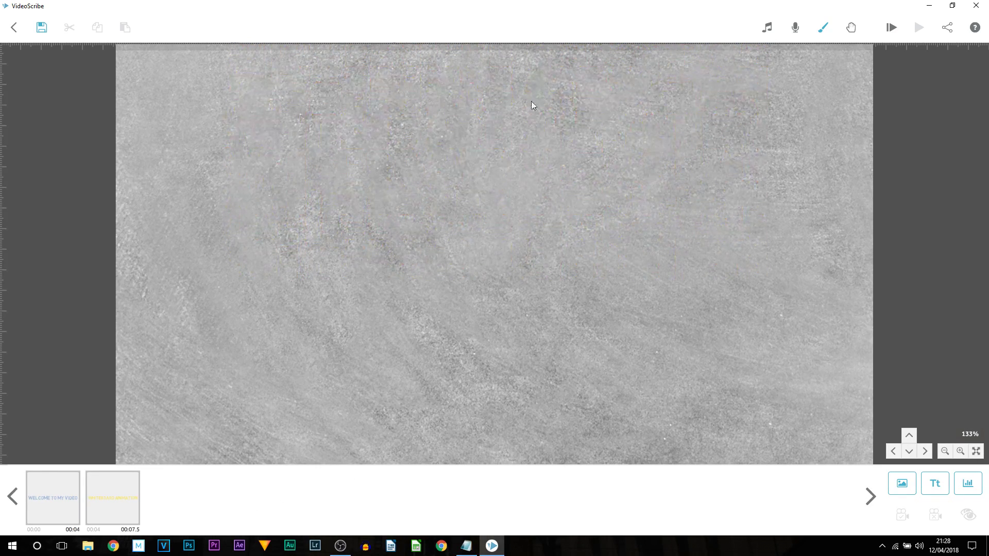
Step: Create a coloured bar chart of values 10, 15, 12, 23, 1 with outside labels showing values
click(968, 483)
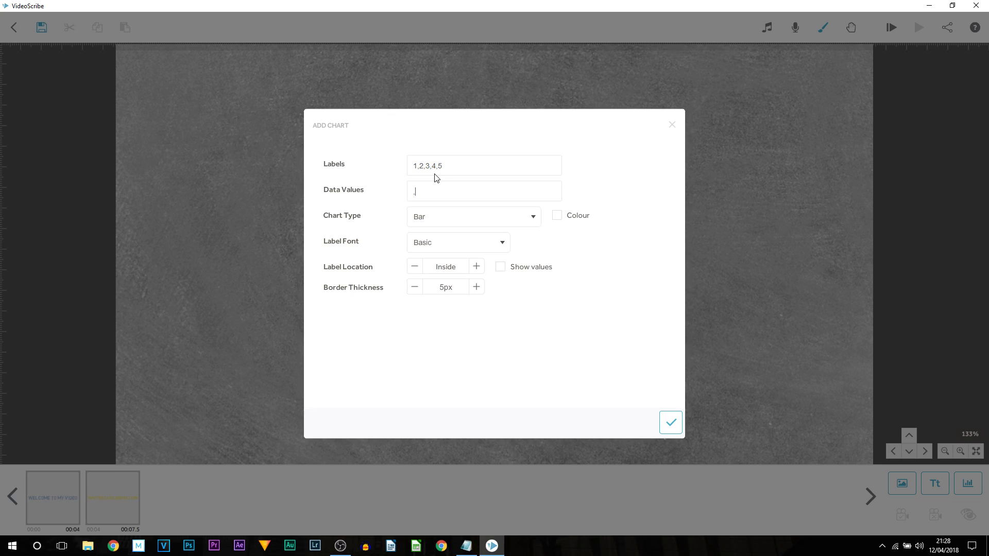
key(BackSpace)
text(10,15,12,23,1)
click(442, 219)
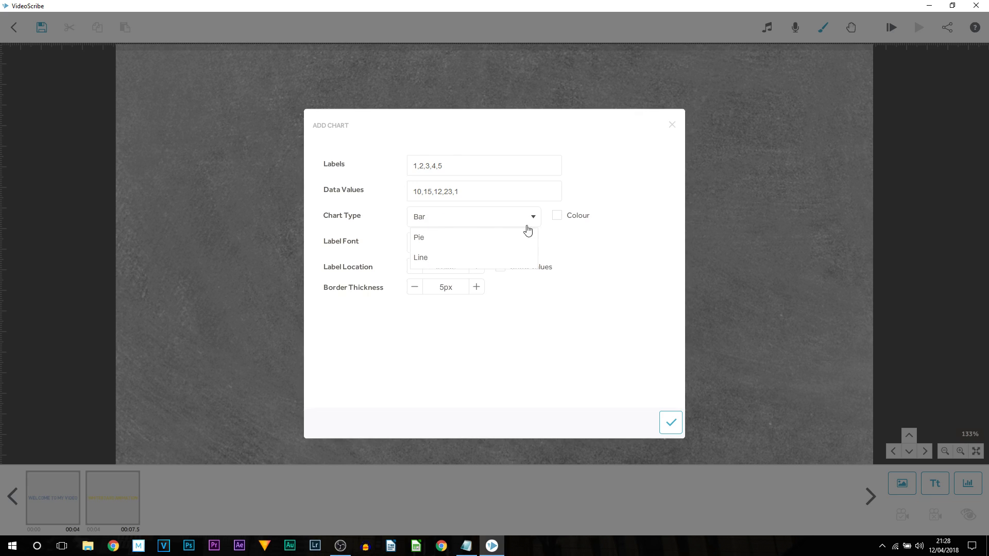
click(556, 215)
click(531, 225)
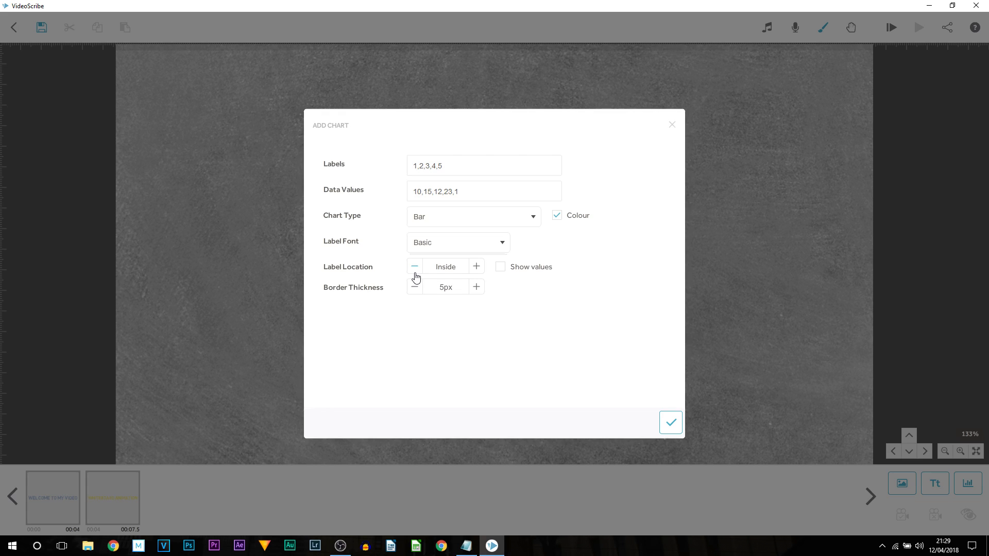
click(475, 267)
click(499, 269)
click(670, 423)
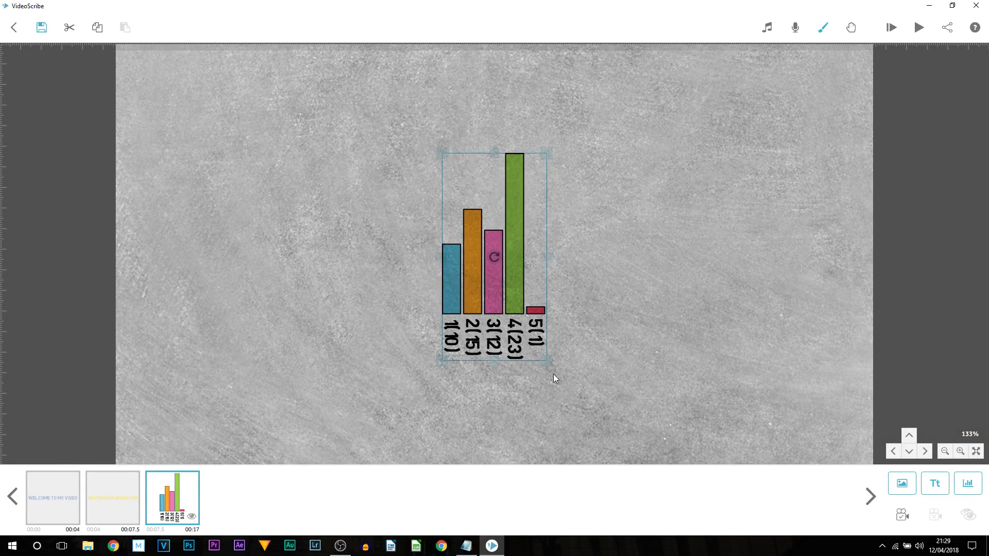
Step: Enlarge the bar chart and preview the animation including it
drag(552, 368, 628, 437)
click(592, 394)
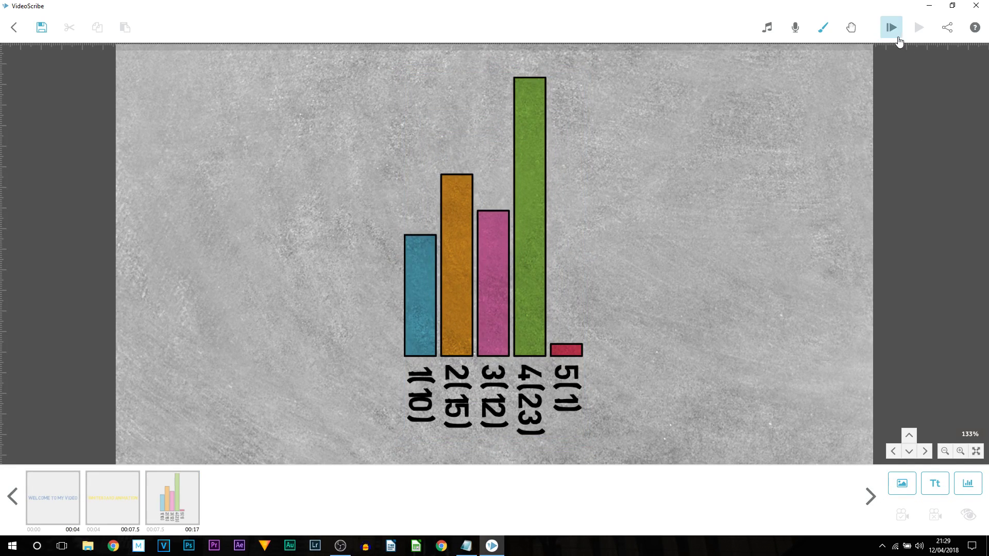
click(172, 497)
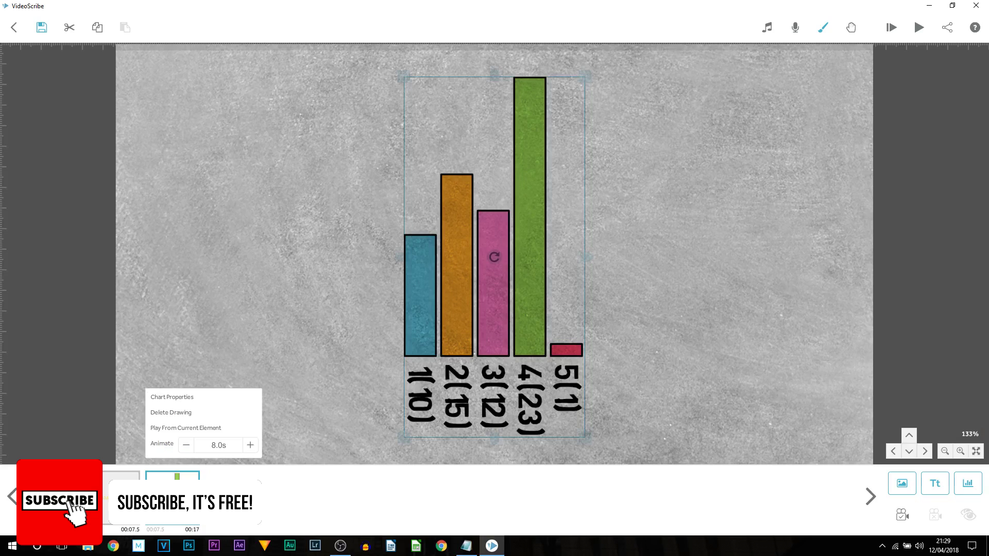
click(921, 27)
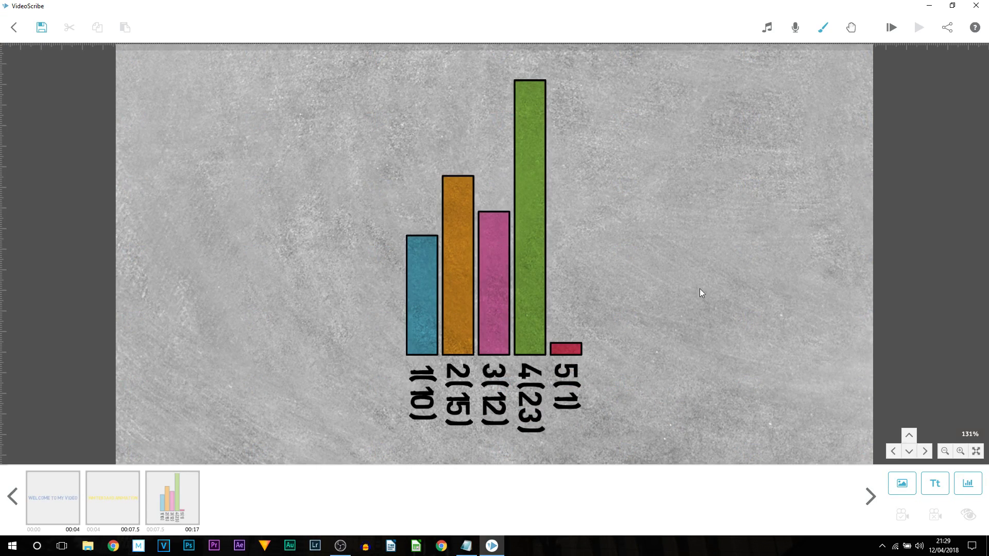
Step: Add the burger drawing from the Food and drink (online) library on empty paper beside the chart
drag(317, 342, 842, 356)
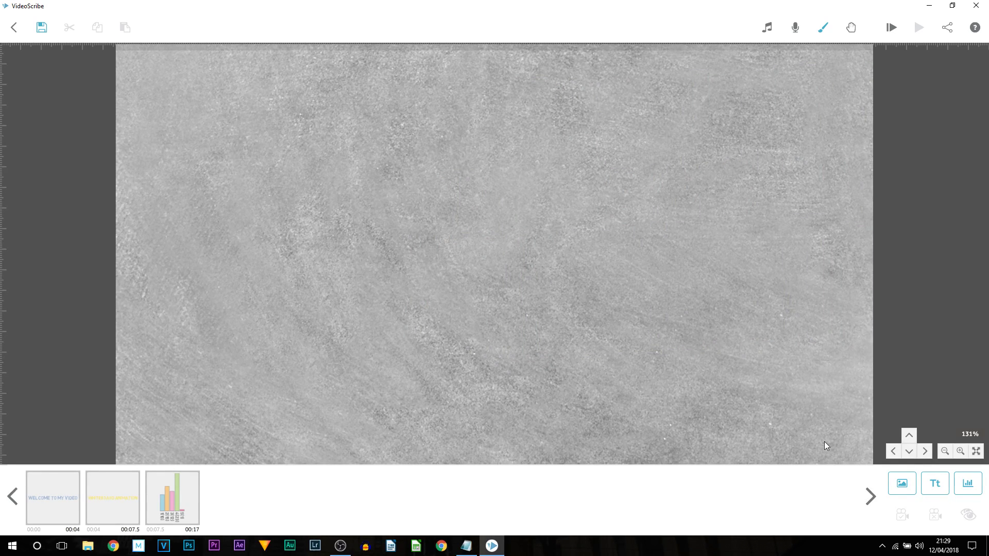
click(902, 483)
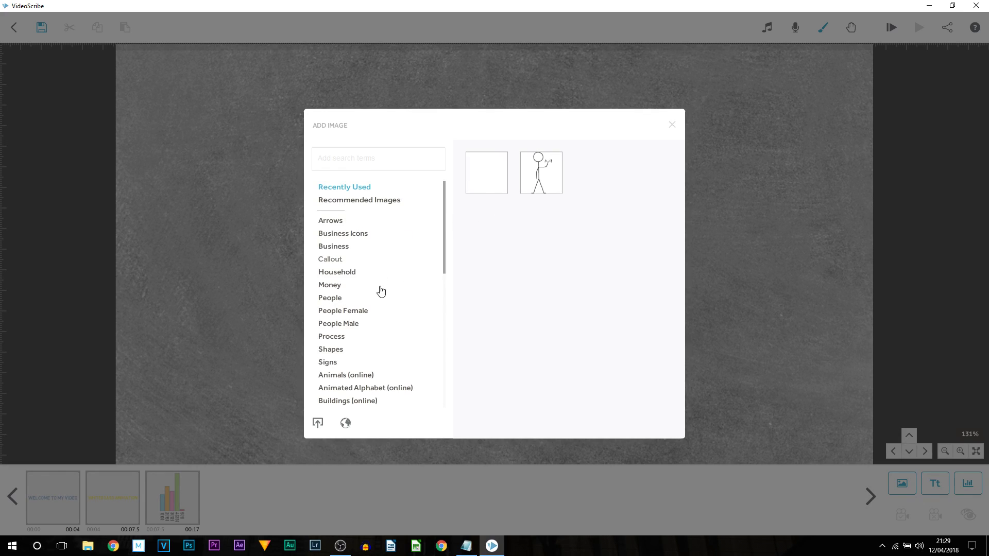
scroll(381, 292, down, 1)
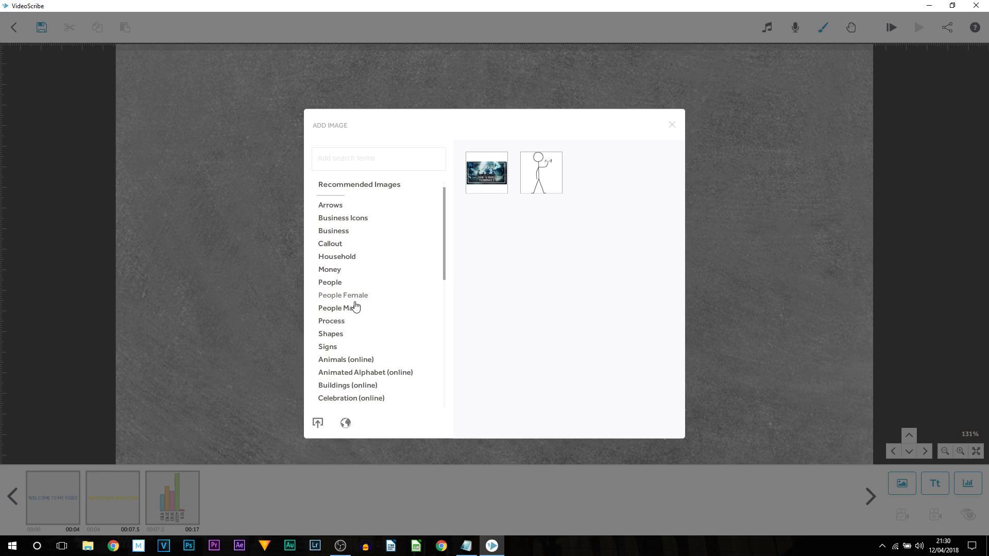
scroll(355, 313, down, 1)
scroll(381, 313, down, 15)
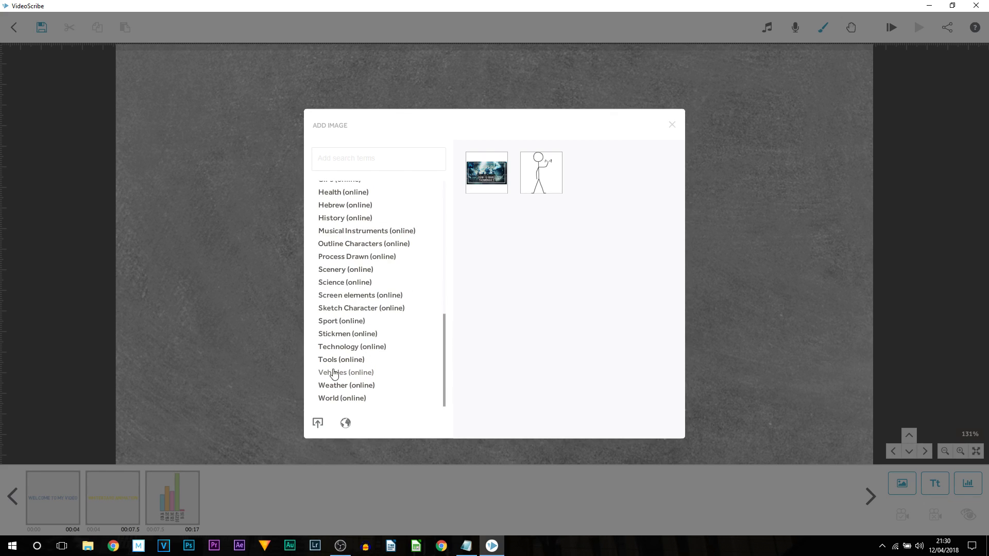
scroll(345, 362, down, 1)
scroll(342, 378, up, 6)
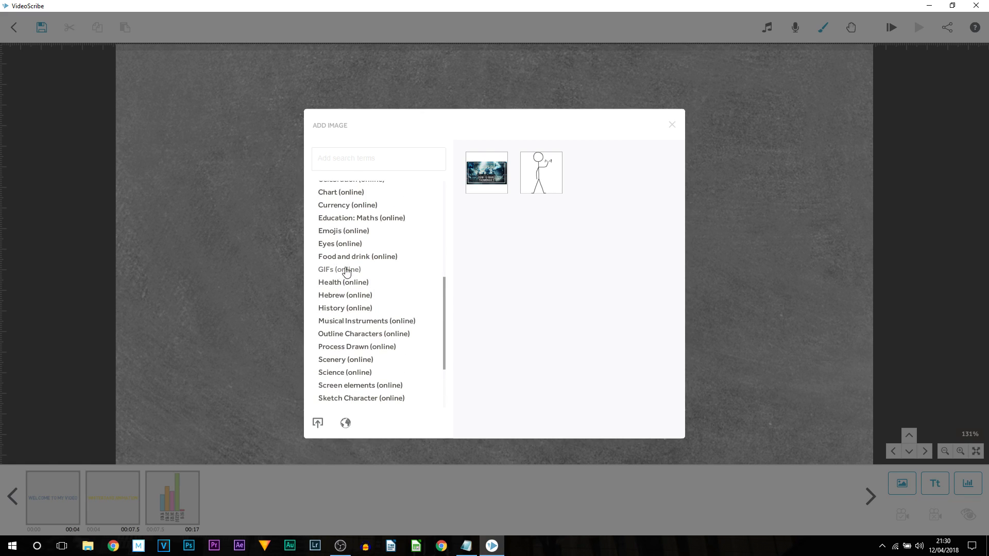
click(347, 257)
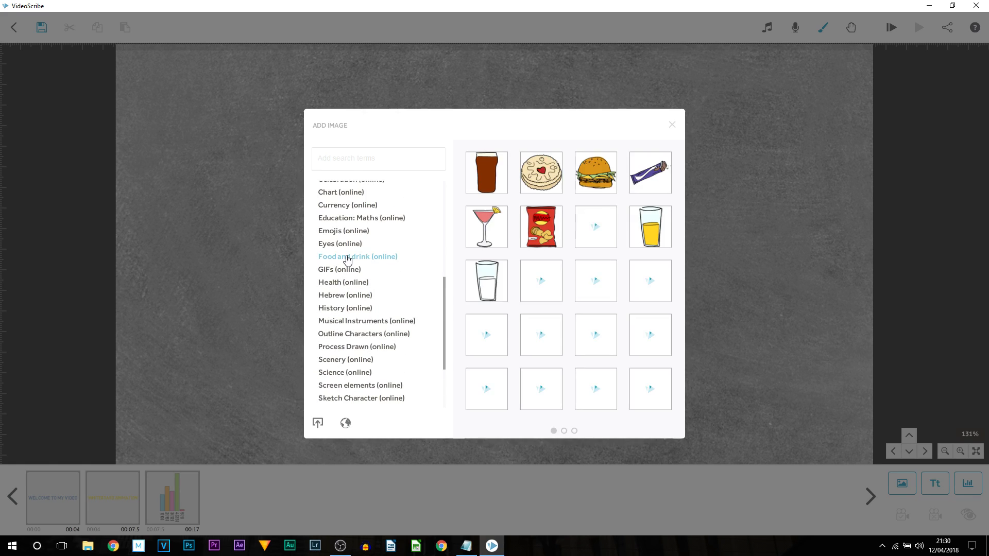
click(598, 171)
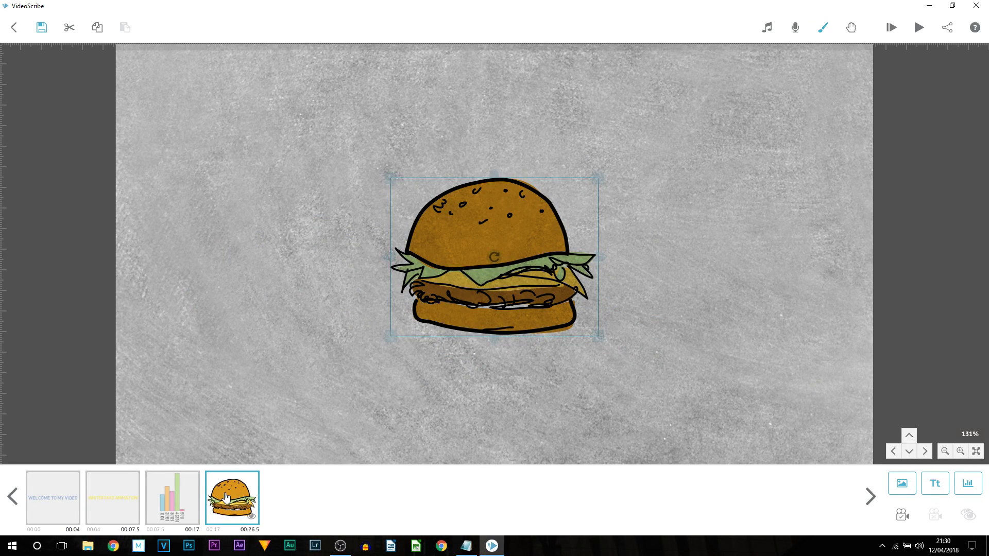
Step: Shorten the burger's animate time so its scene ends at 00:21.5, then preview
click(226, 497)
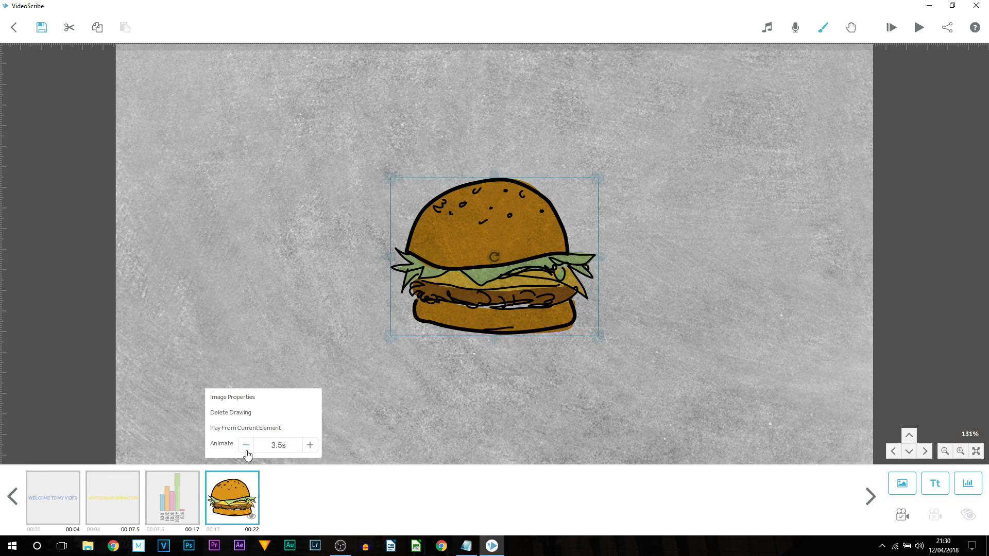
click(919, 27)
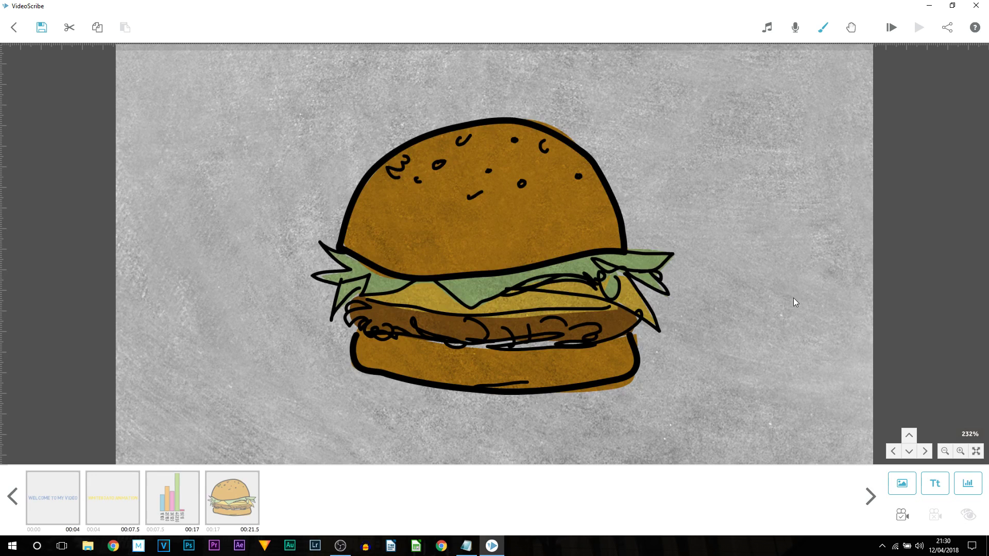
Step: Add an enlarged 'A burger' caption to the upper right of the burger drawing
mouse_move(806, 273)
mouse_down()
mouse_move(607, 265)
mouse_move(637, 280)
mouse_up()
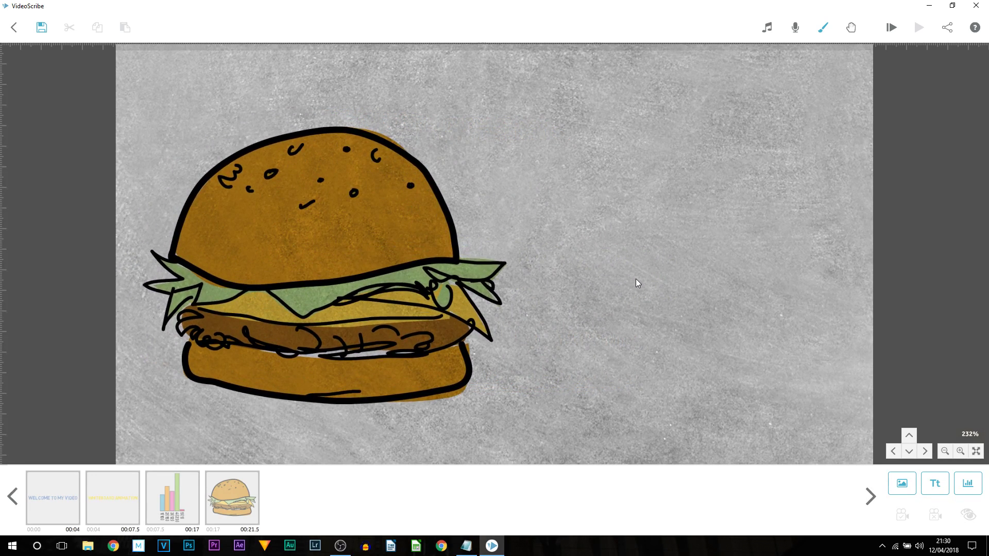
scroll(636, 279, down, 4)
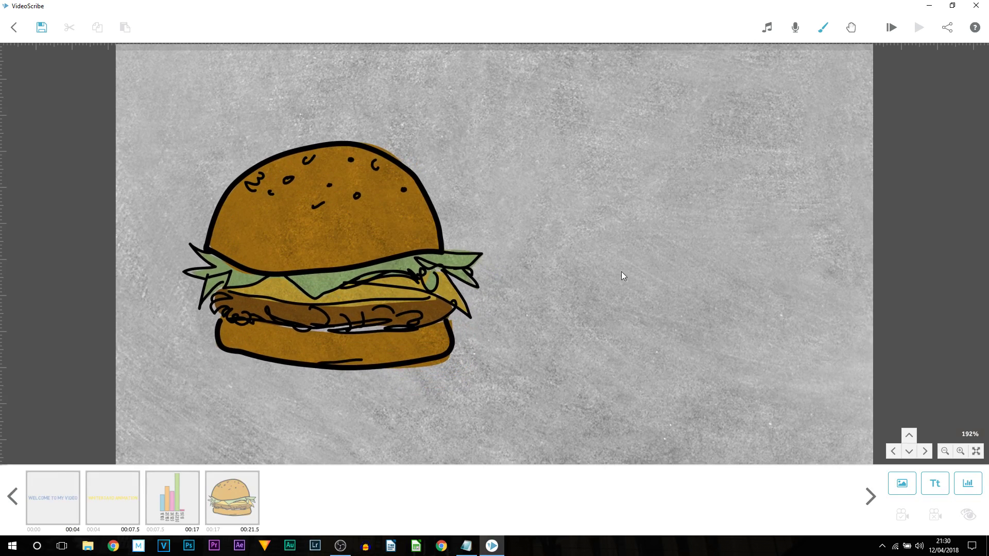
mouse_move(621, 276)
mouse_down()
mouse_move(567, 271)
mouse_move(587, 273)
mouse_up()
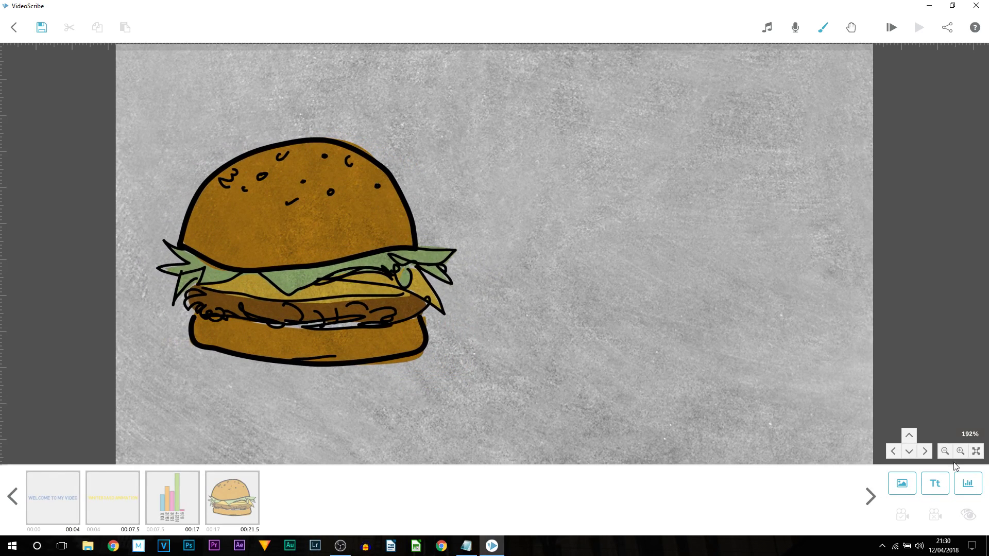
click(935, 483)
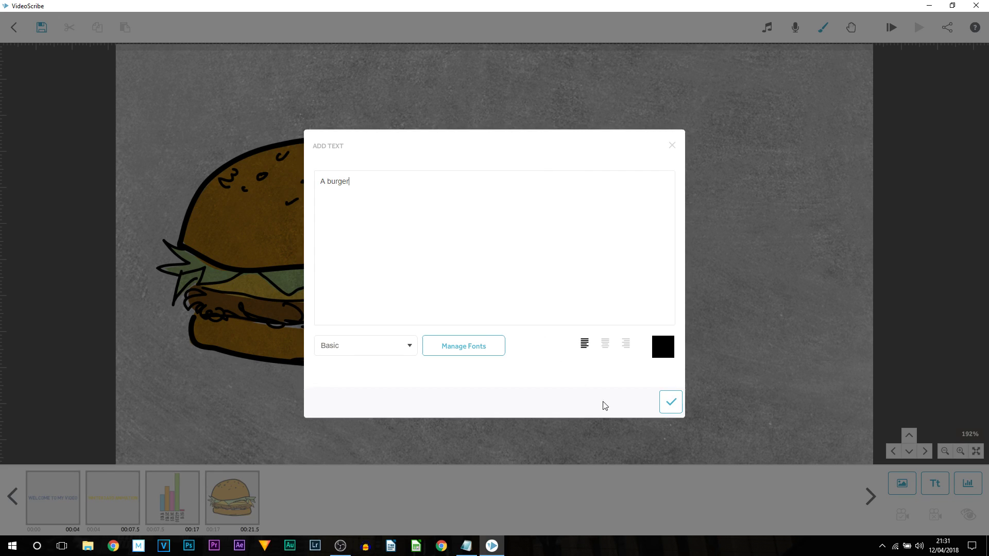
click(669, 402)
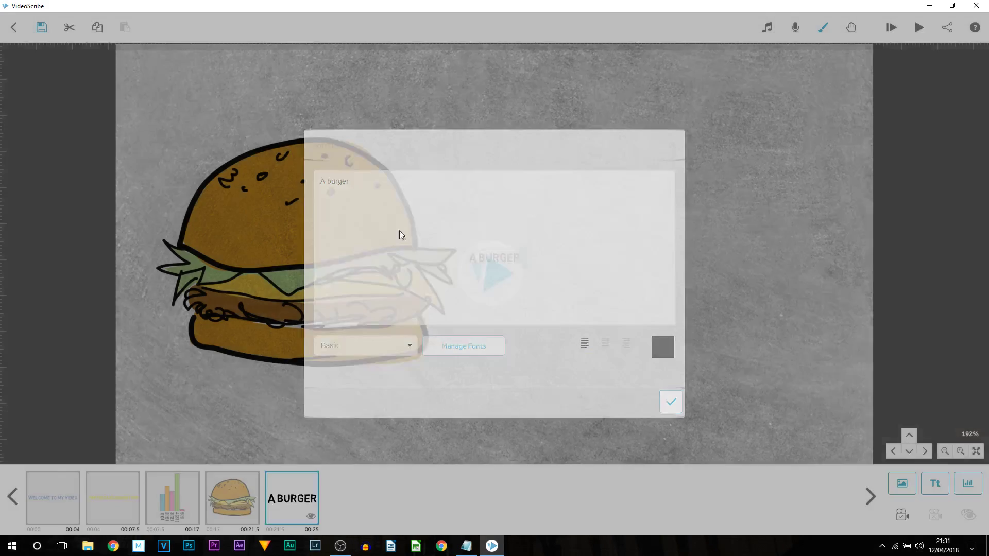
drag(560, 287, 696, 207)
click(698, 307)
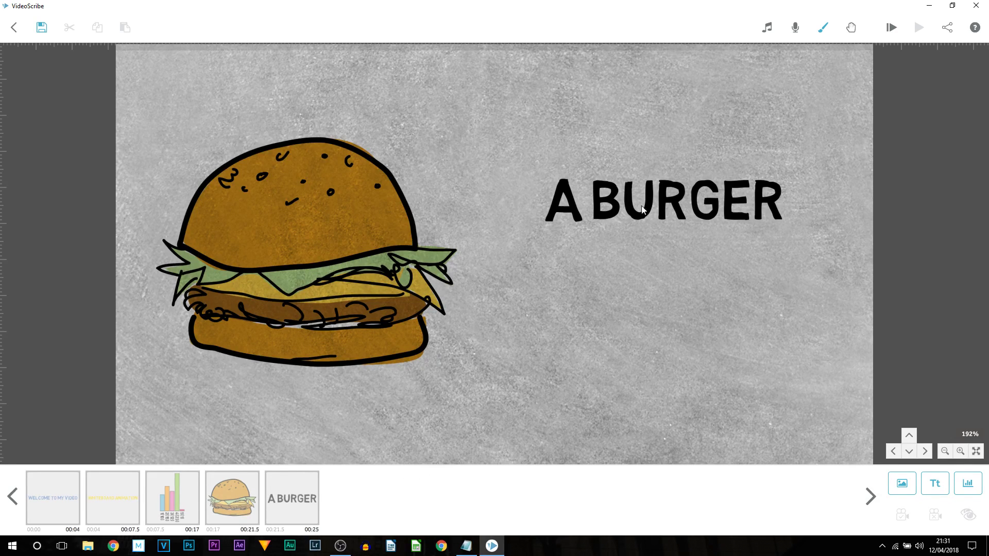
Step: Preview the animation from the start, skipping ahead through the earlier scenes
click(887, 33)
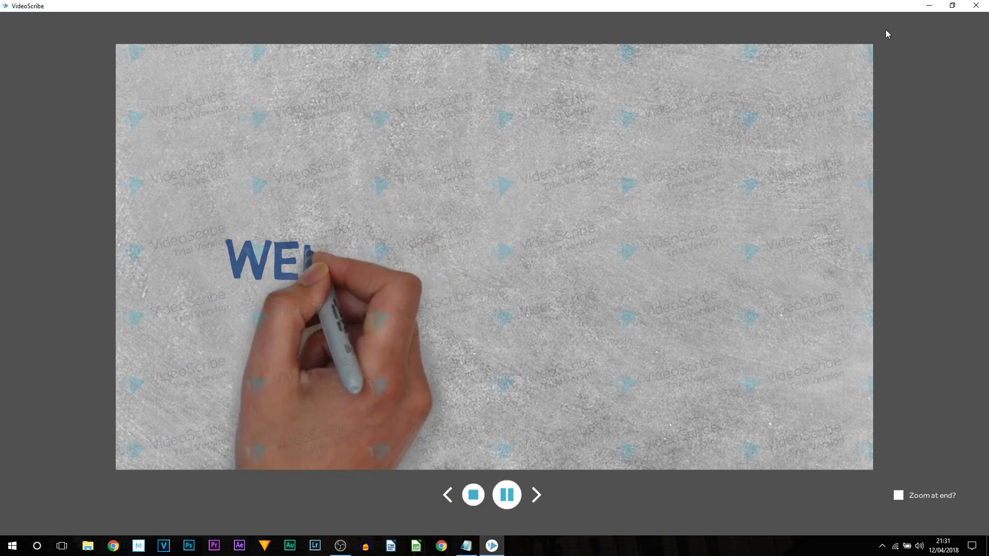
click(536, 496)
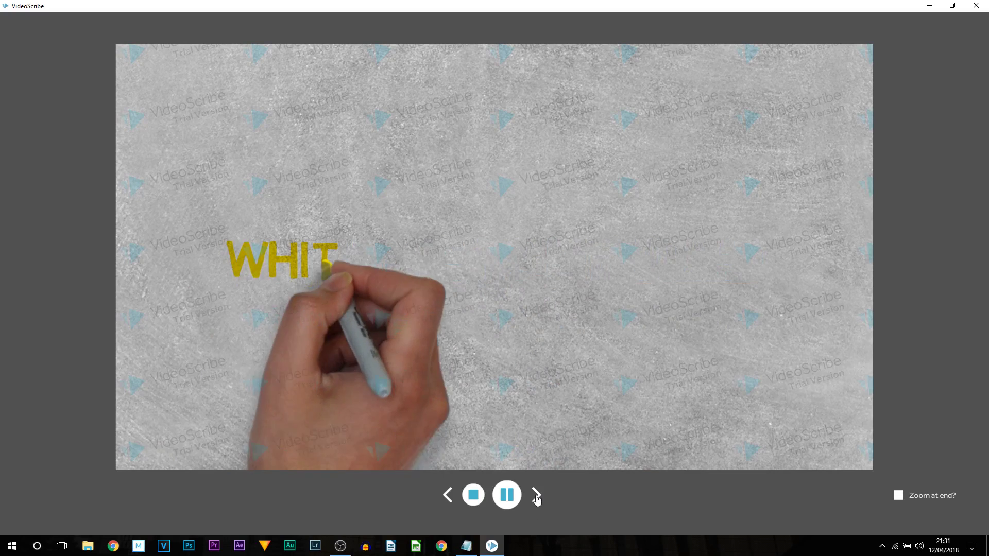
click(536, 496)
click(534, 499)
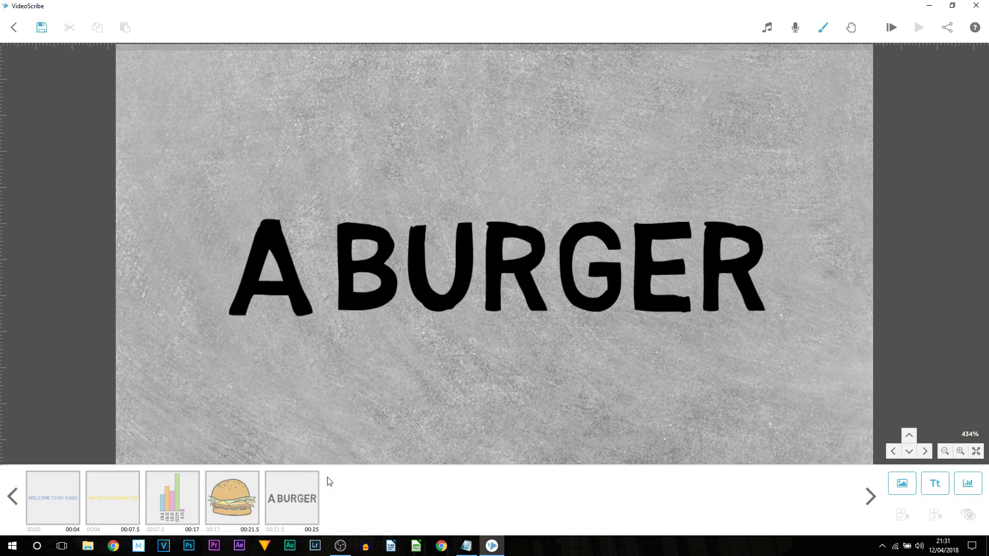
Step: Reposition the A BURGER title beside the burger and set its scene camera to the current view
click(244, 493)
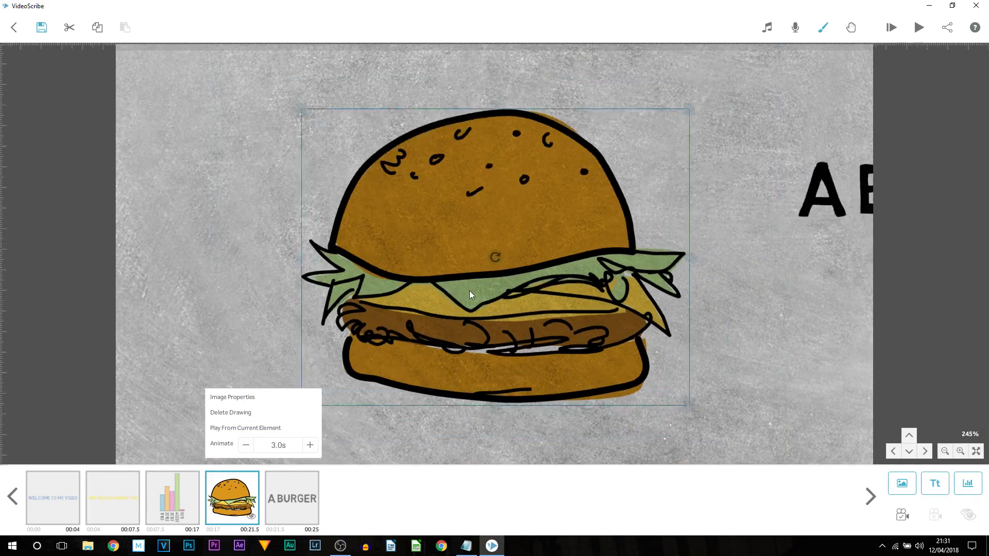
click(805, 298)
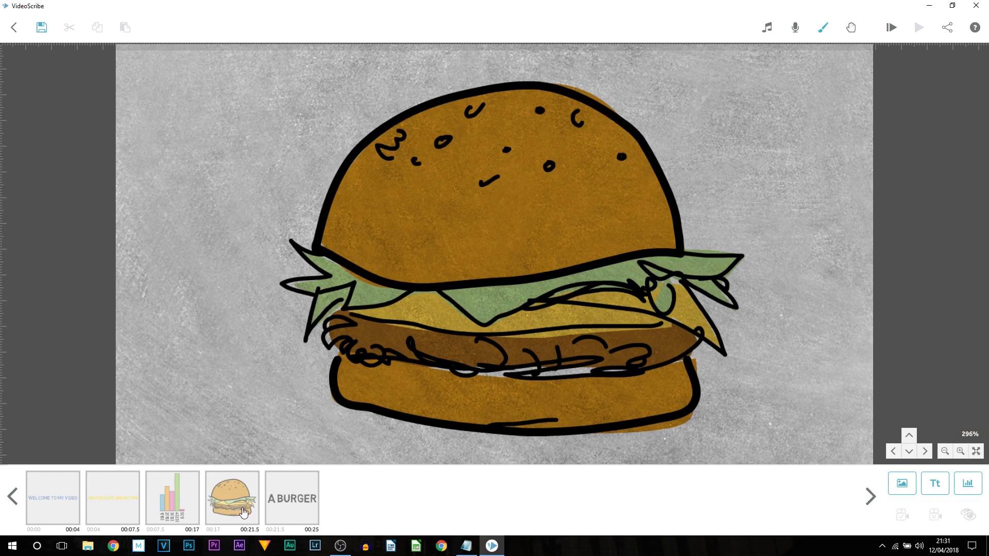
click(243, 512)
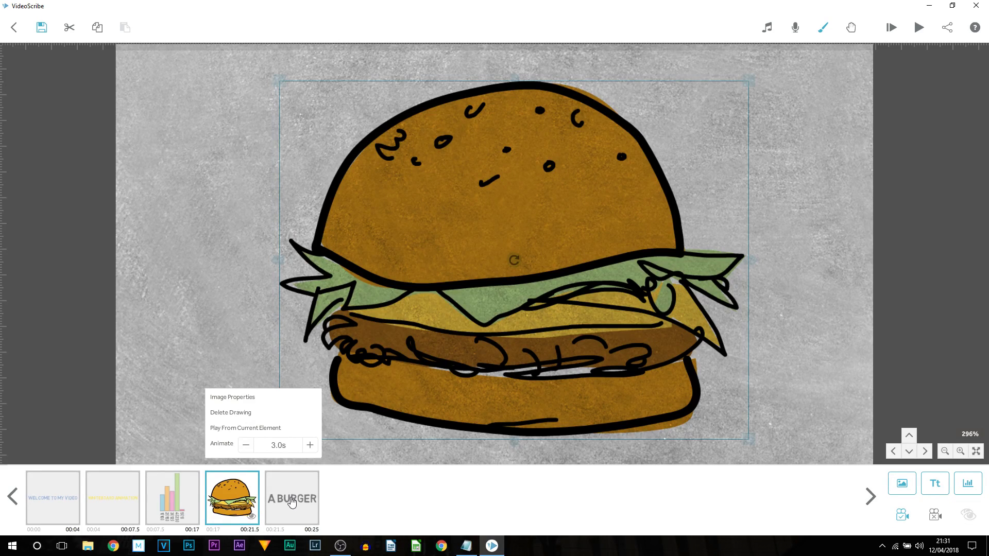
click(291, 501)
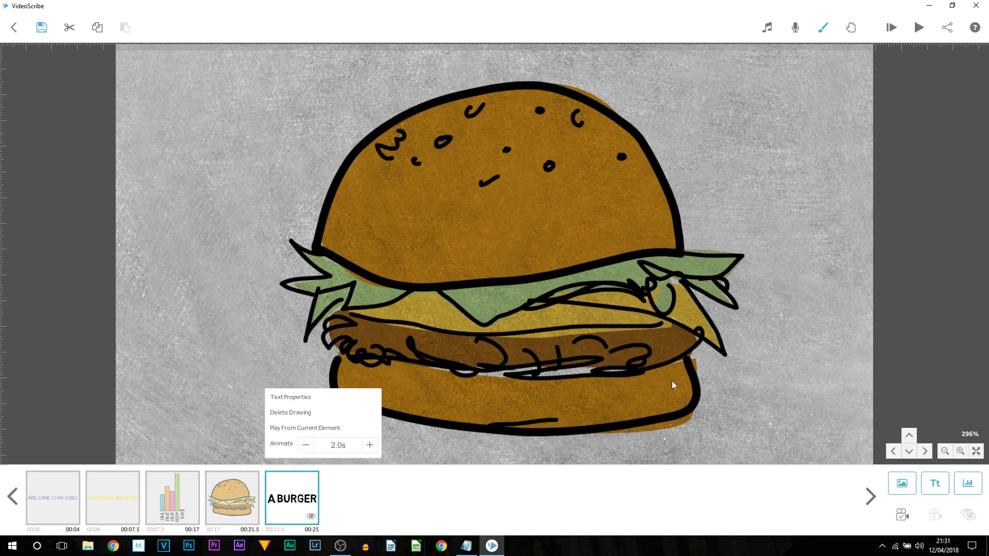
click(571, 349)
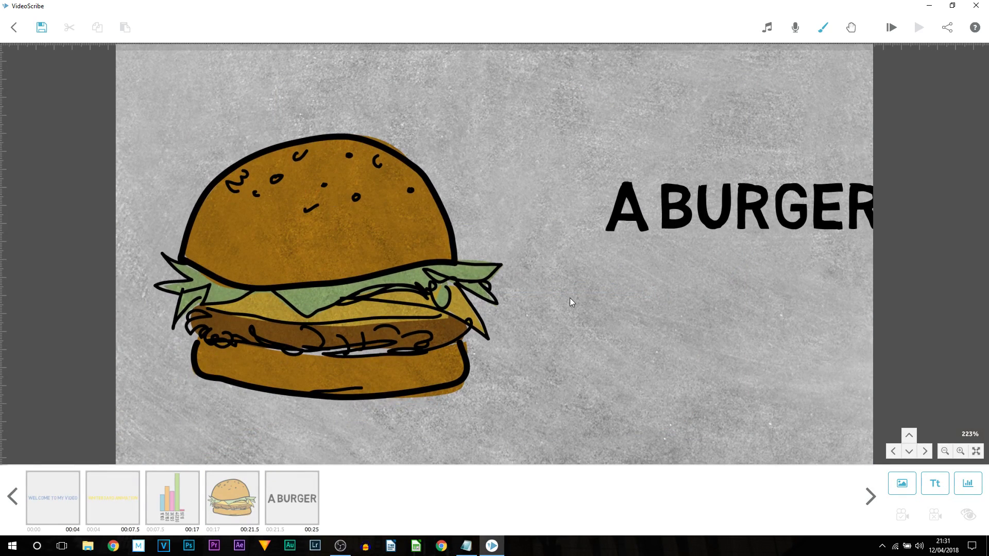
click(668, 212)
drag(667, 212, 688, 276)
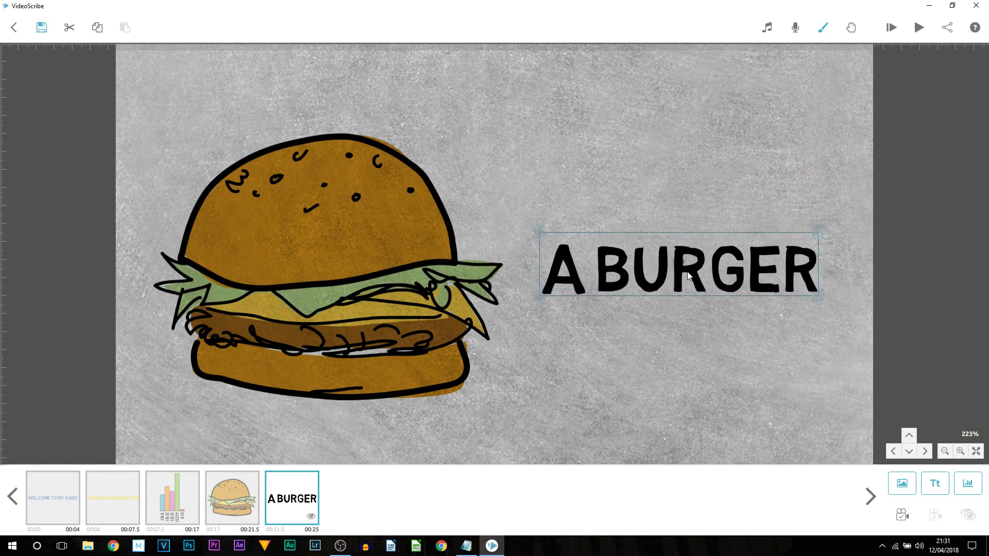
key(ctrl+z)
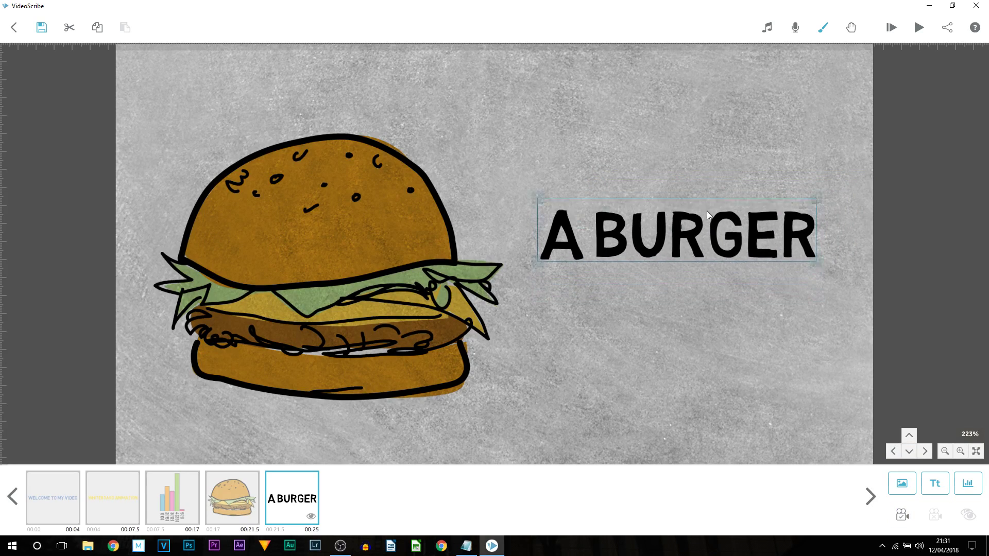
click(902, 515)
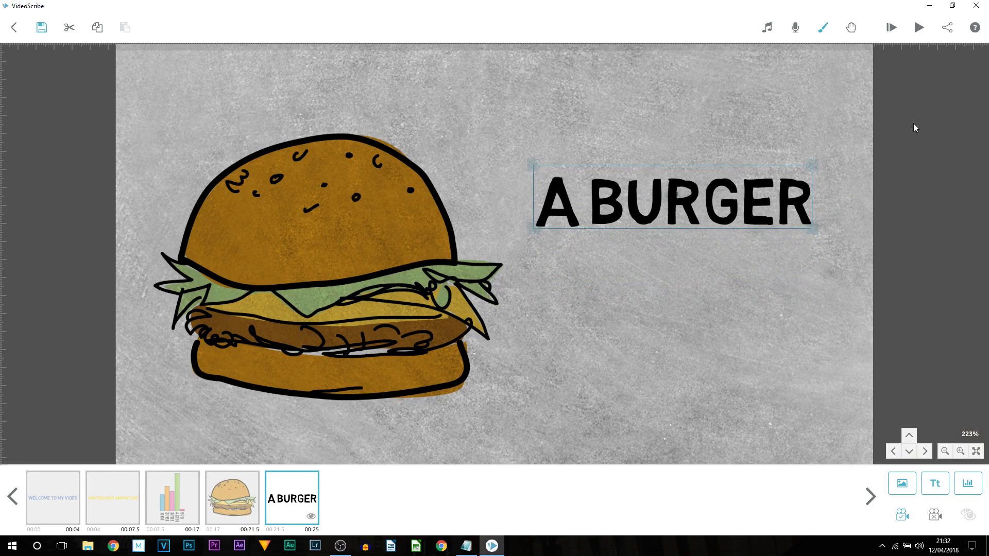
Step: Preview the animation again, skipping ahead to the burger scene
click(919, 28)
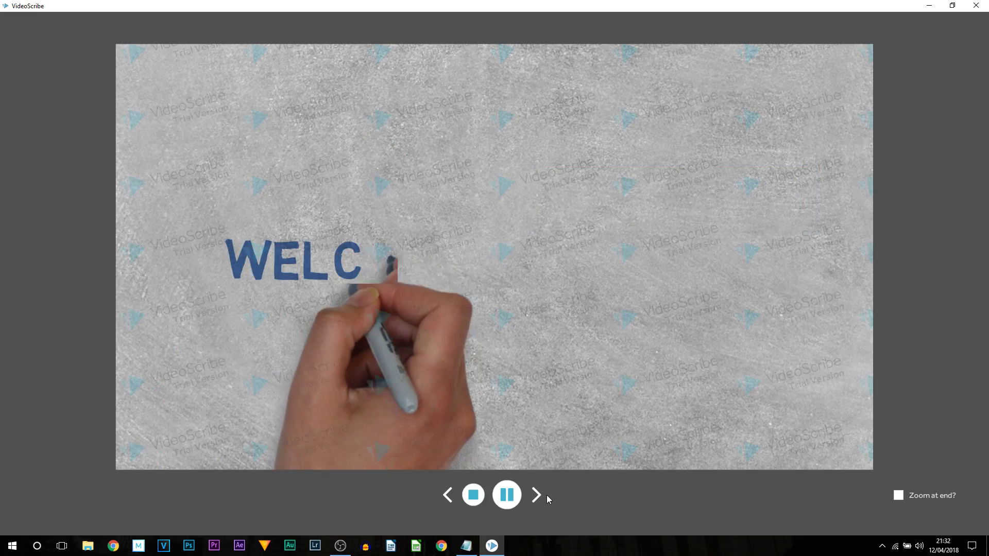
click(537, 496)
click(537, 495)
click(538, 499)
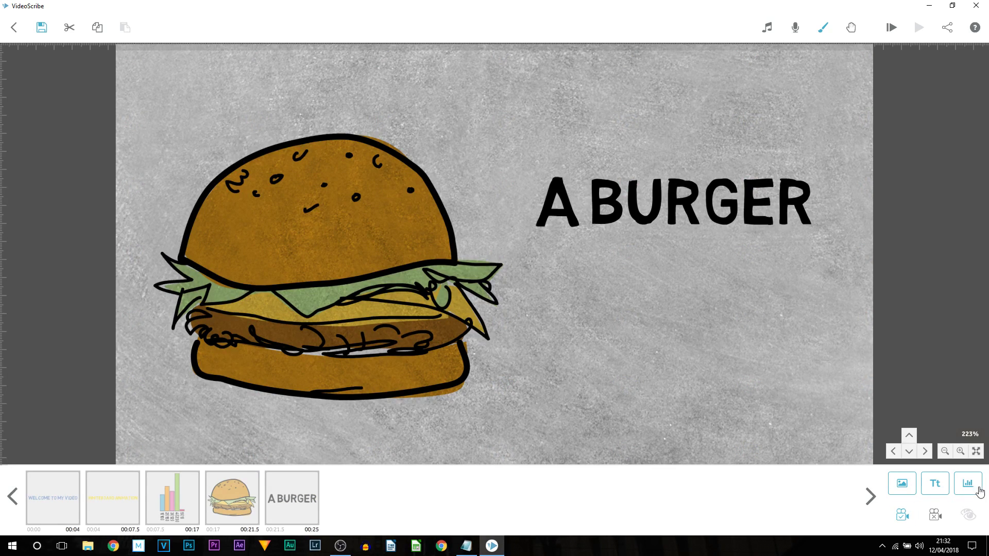
Step: Add a new text element reading FOOD PORN in red
click(935, 483)
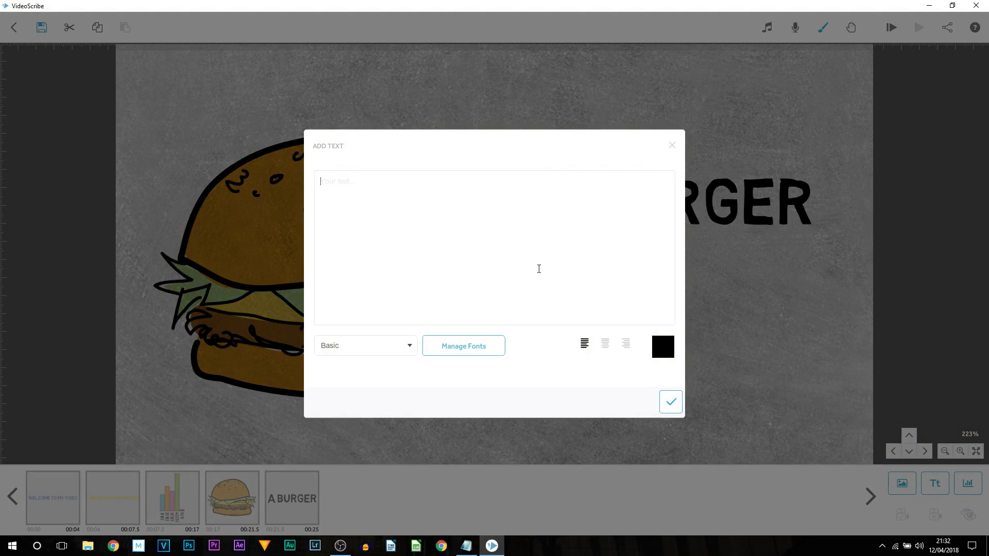
text(FOOD P0RN)
drag(389, 199, 345, 191)
click(360, 196)
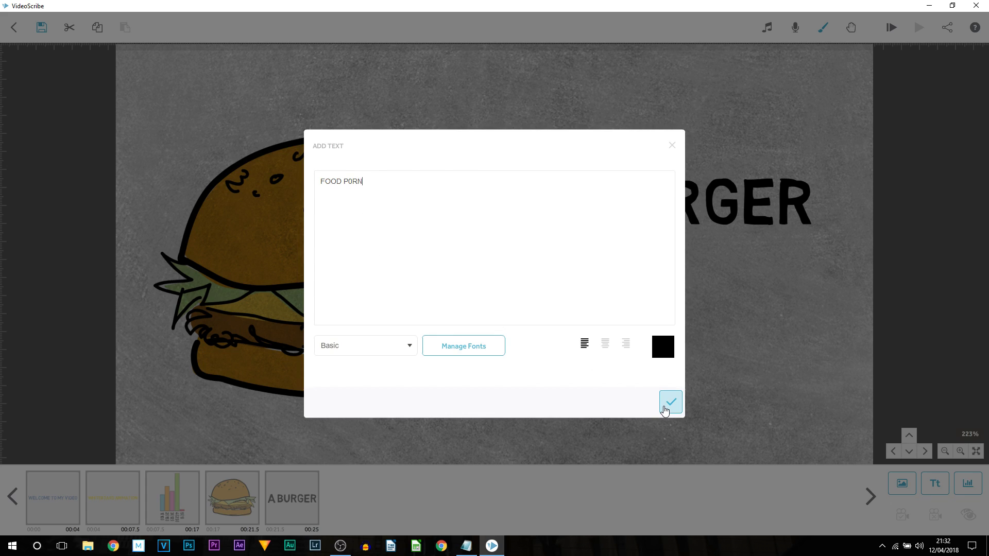
click(664, 346)
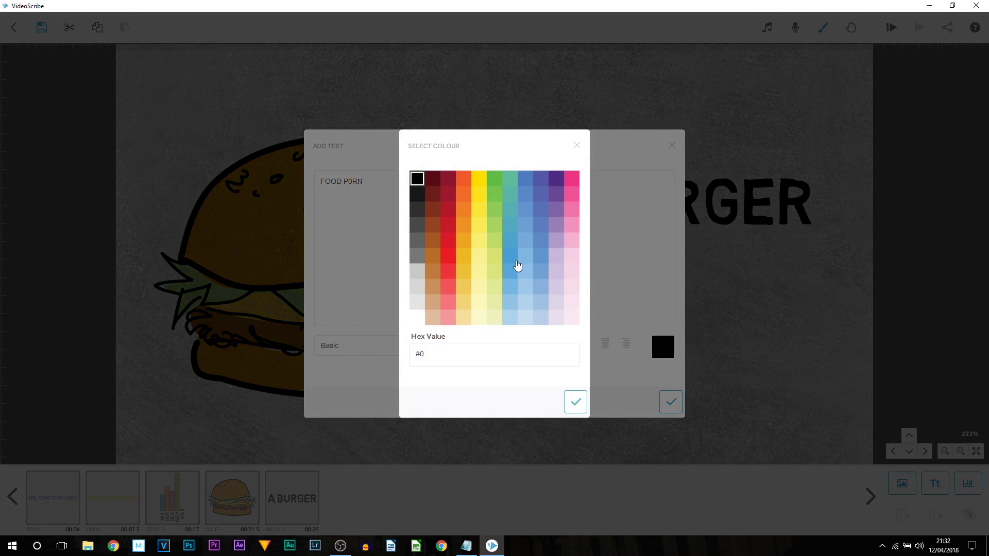
click(447, 257)
click(574, 403)
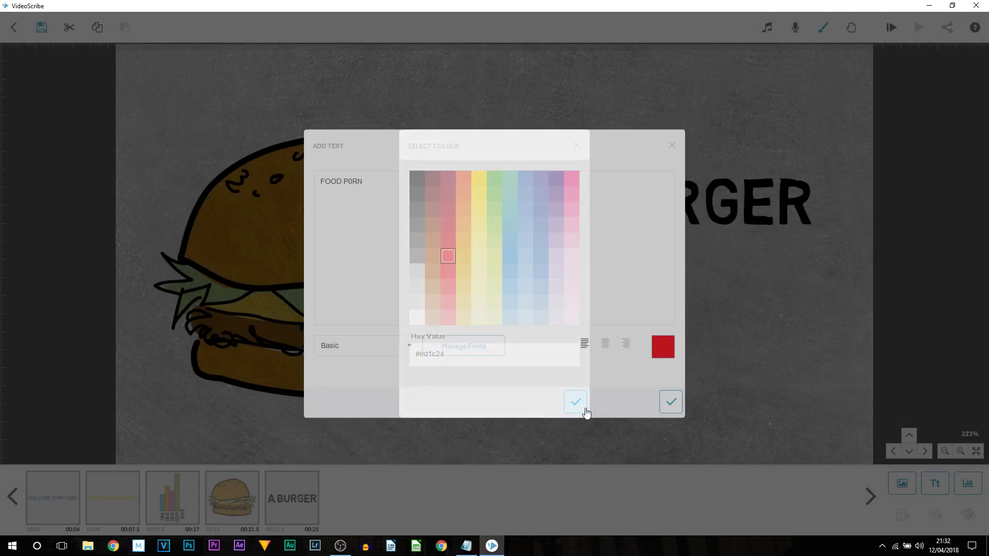
click(674, 409)
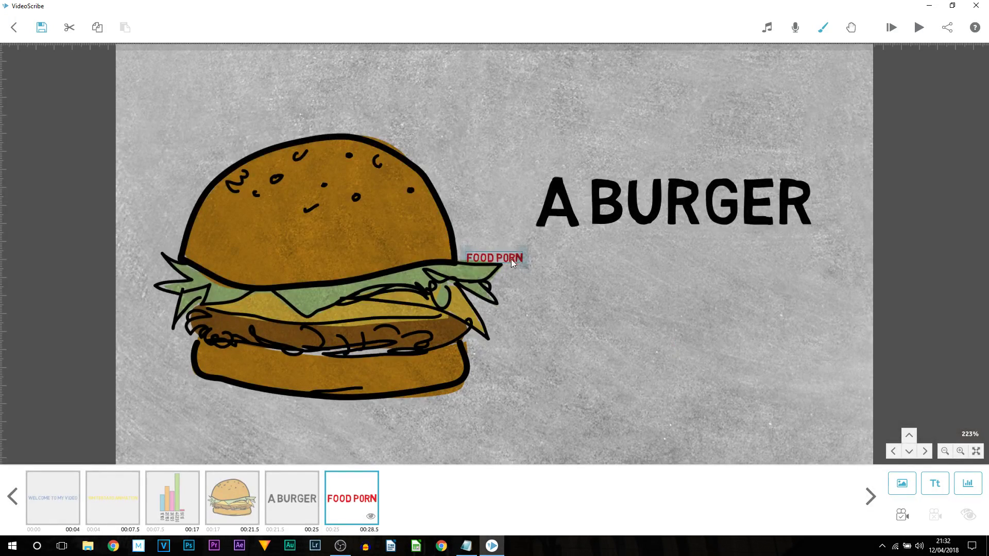
Step: Place FOOD PORN under A BURGER, set its scene camera to this view, and replay the animation
drag(565, 285, 726, 264)
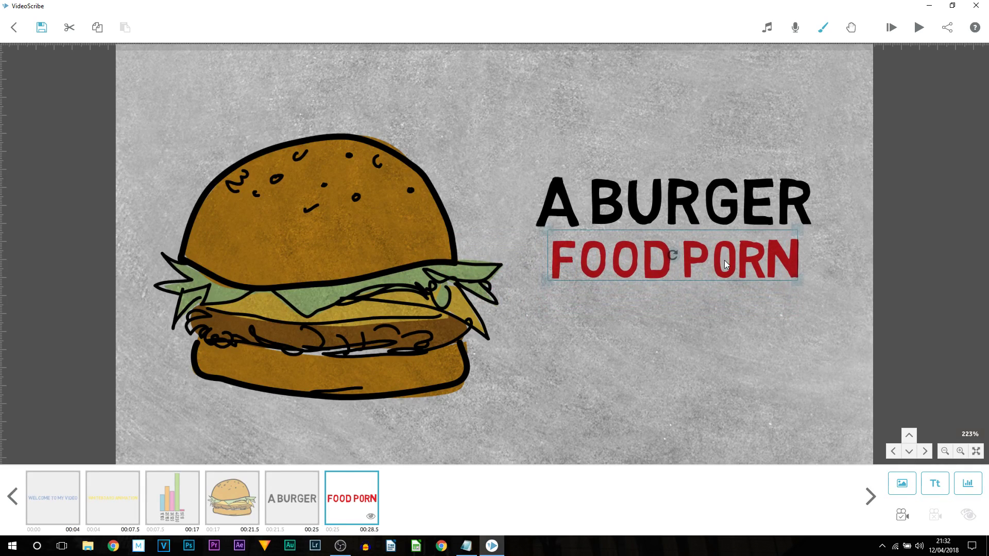
click(356, 503)
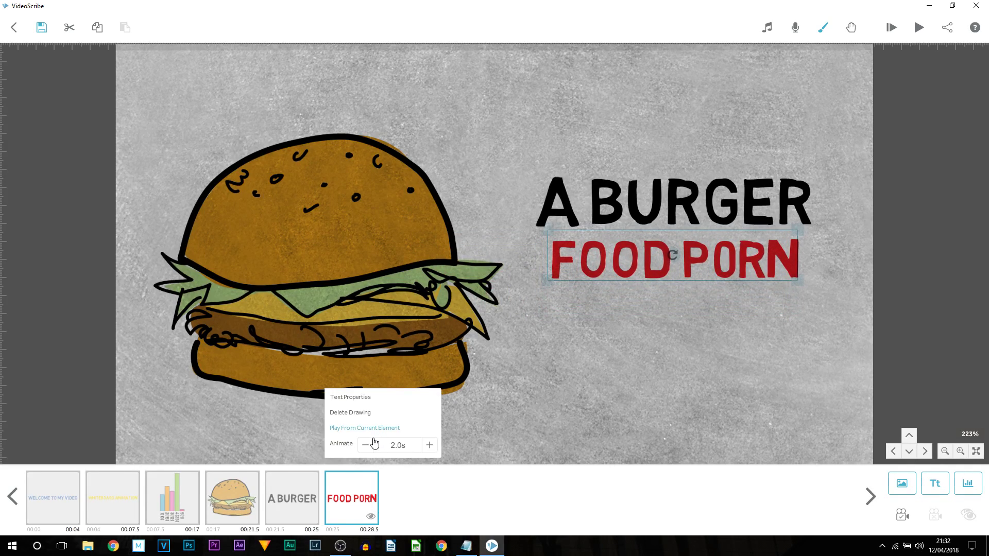
click(602, 377)
click(365, 510)
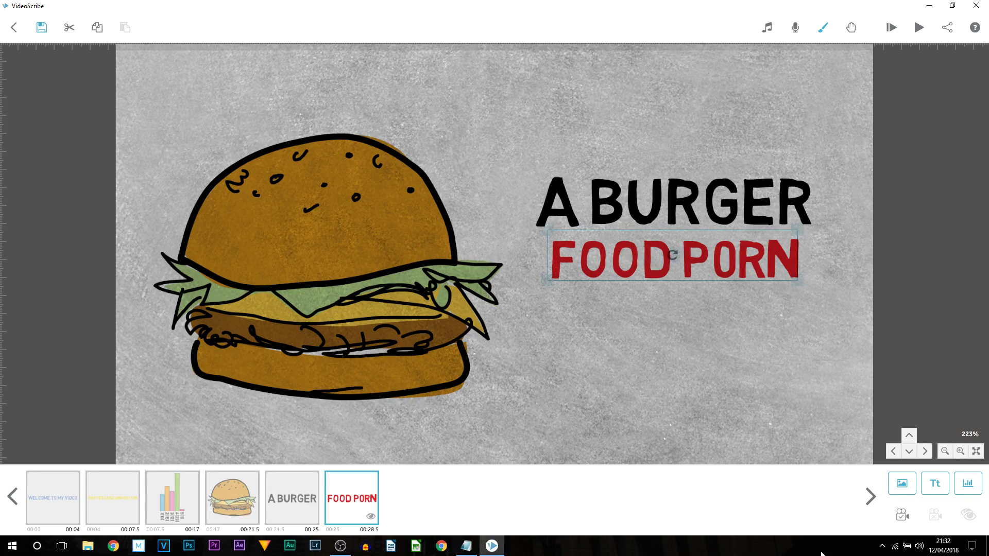
click(907, 520)
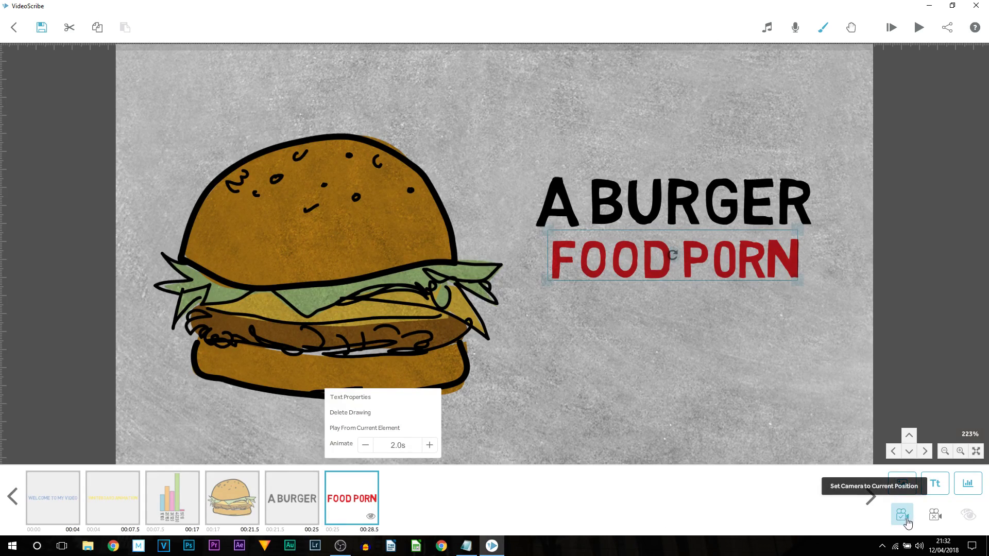
click(705, 364)
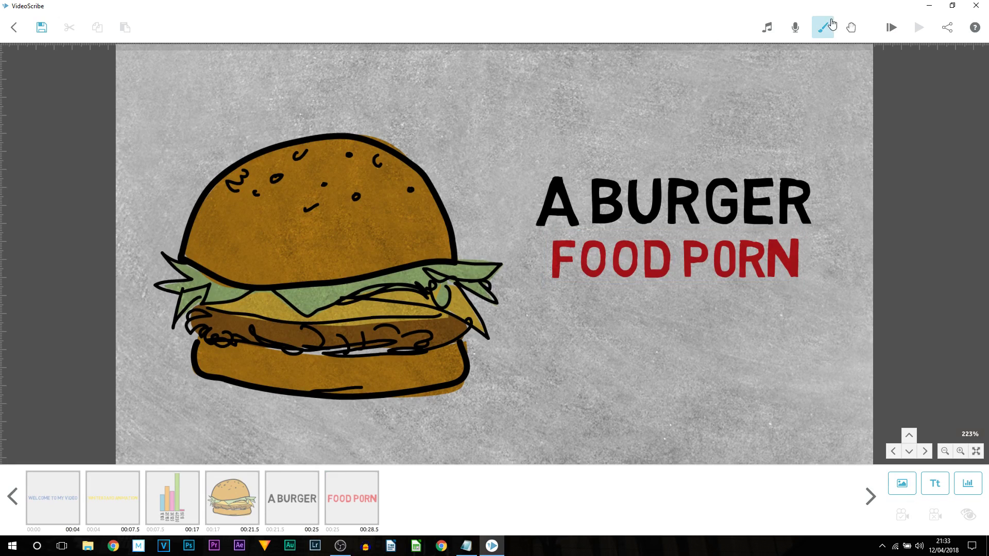
click(891, 27)
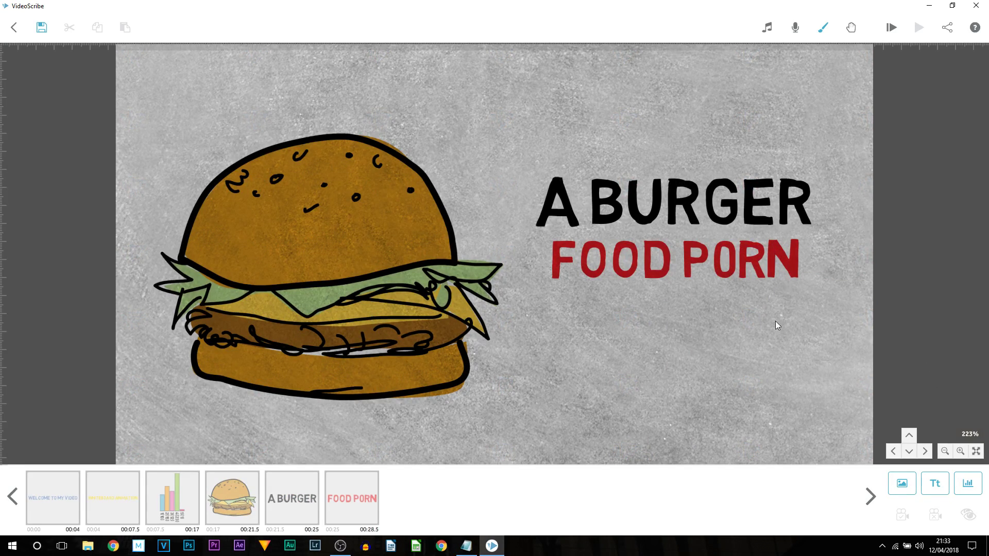
click(764, 247)
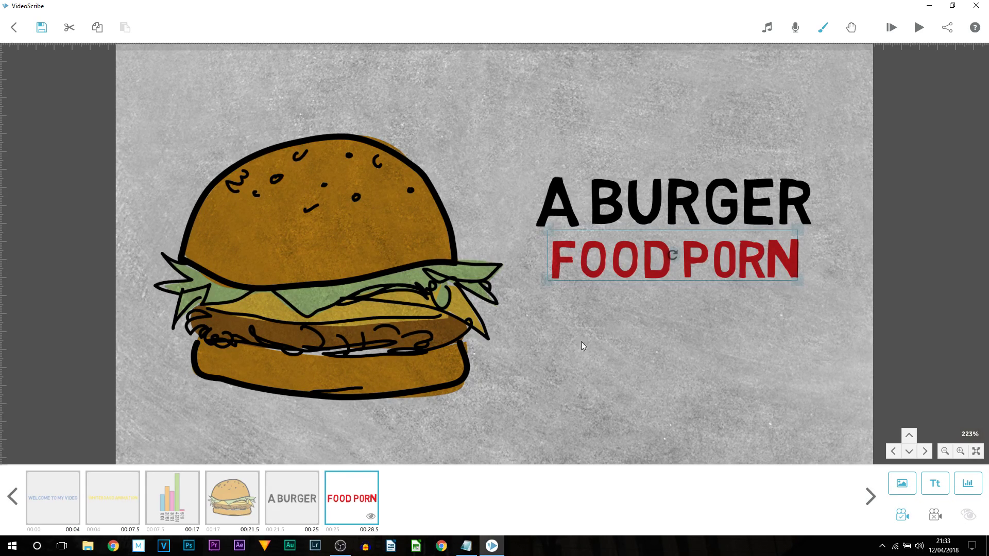
Step: Zoom the canvas, then jump to the burger close-up with its A BURGER and FOOD PORN captions
scroll(543, 323, down, 5)
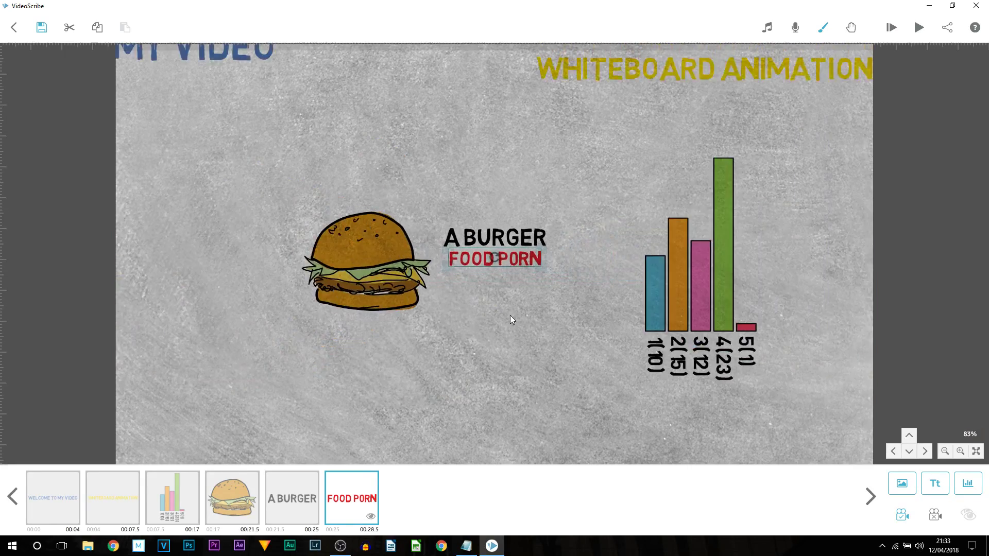
scroll(502, 316, down, 4)
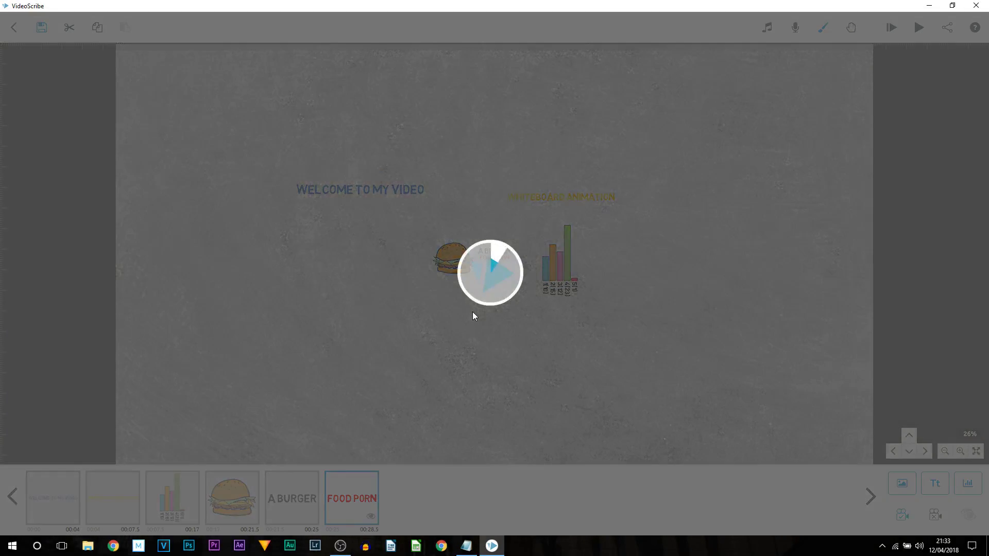
scroll(495, 253, up, 2)
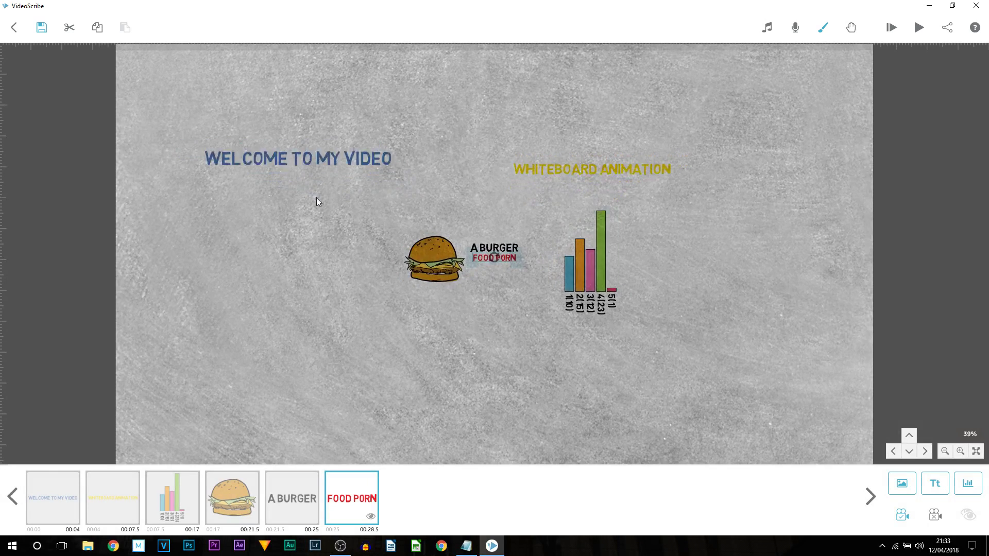
scroll(473, 161, down, 1)
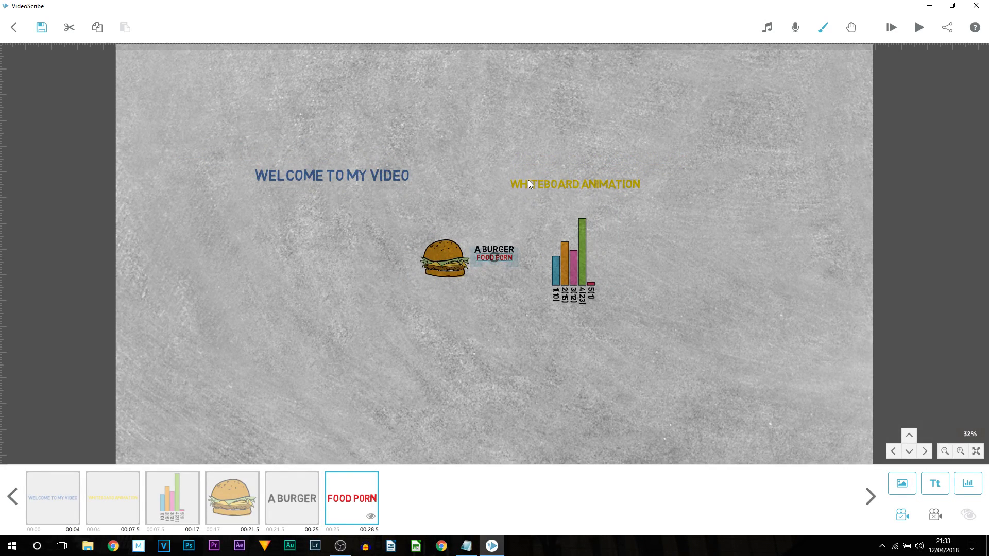
click(428, 289)
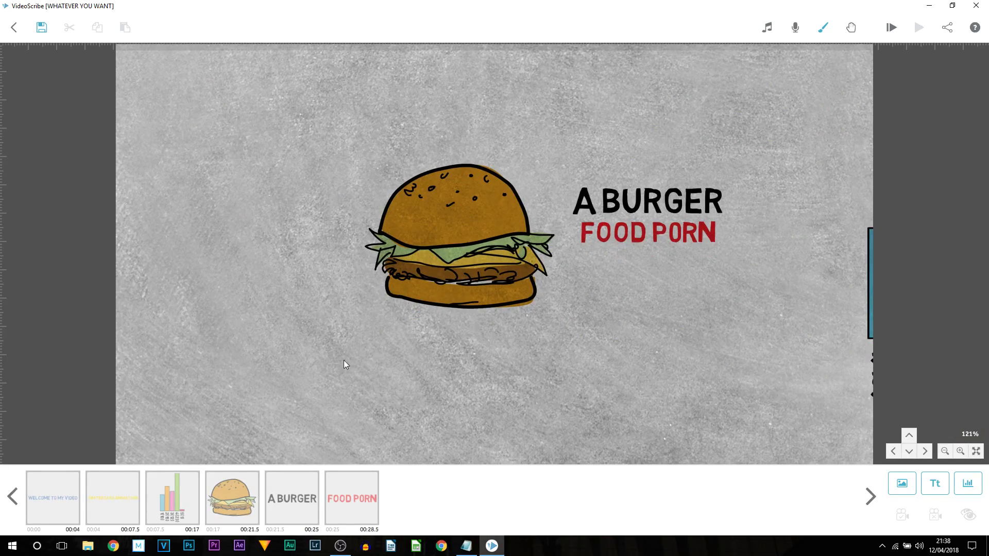
drag(344, 360, 252, 391)
Step: Pan to empty canvas space and import the cat photo with the Sketch draw style
scroll(493, 344, up, 3)
drag(493, 344, 569, 367)
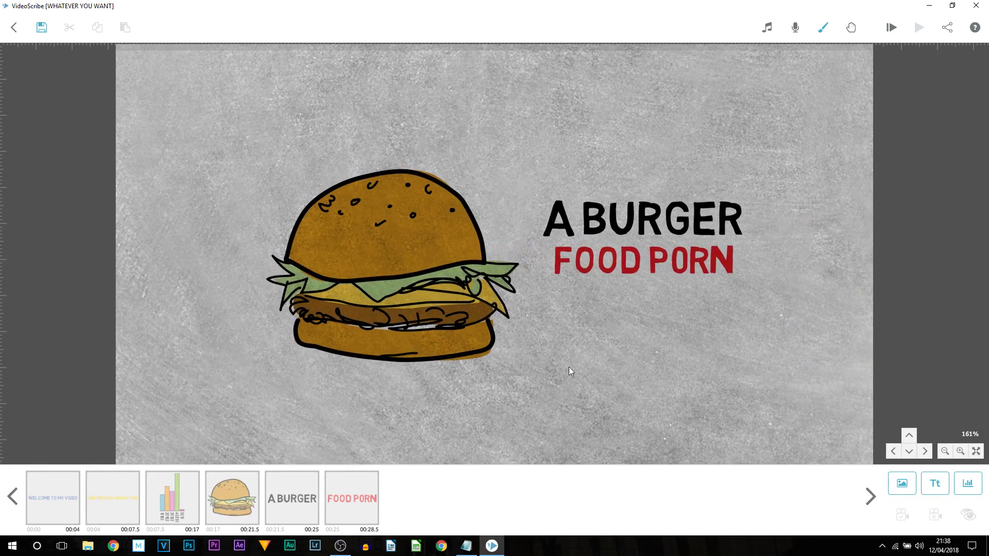
drag(550, 440, 611, 62)
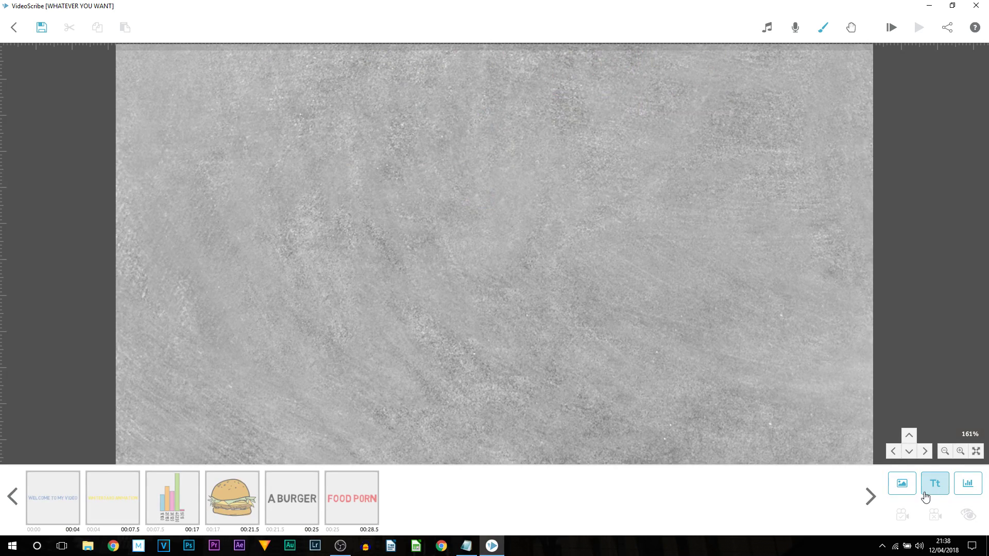
click(906, 494)
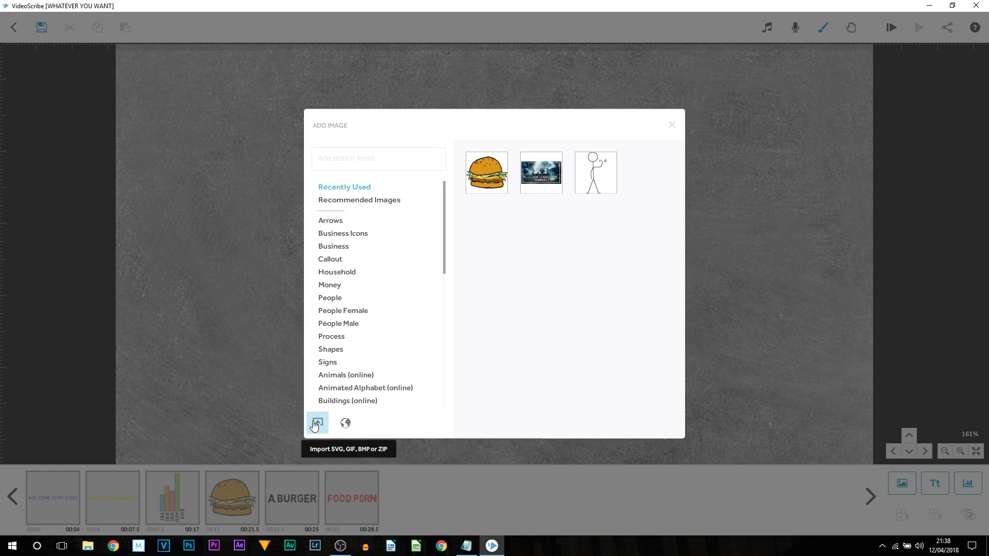
click(315, 425)
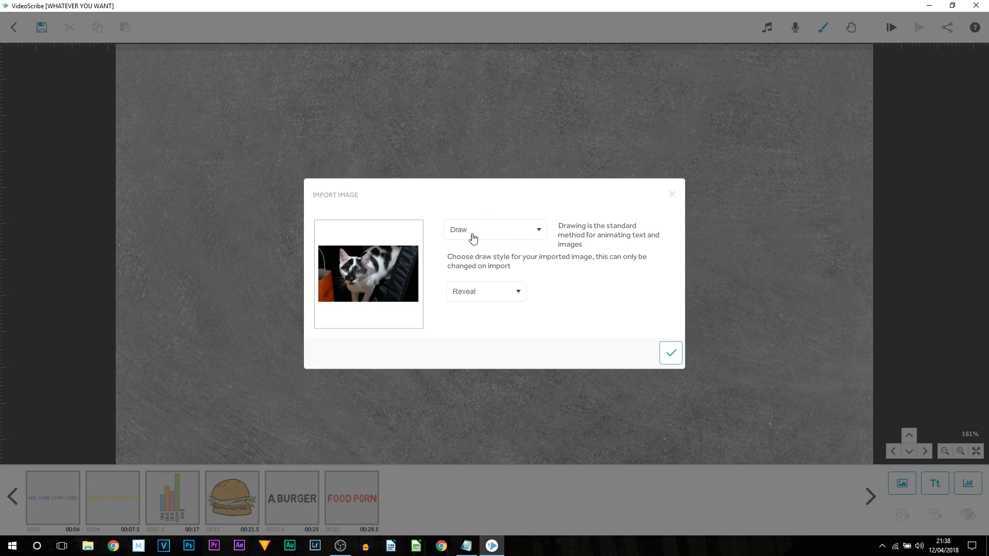
click(476, 298)
click(468, 315)
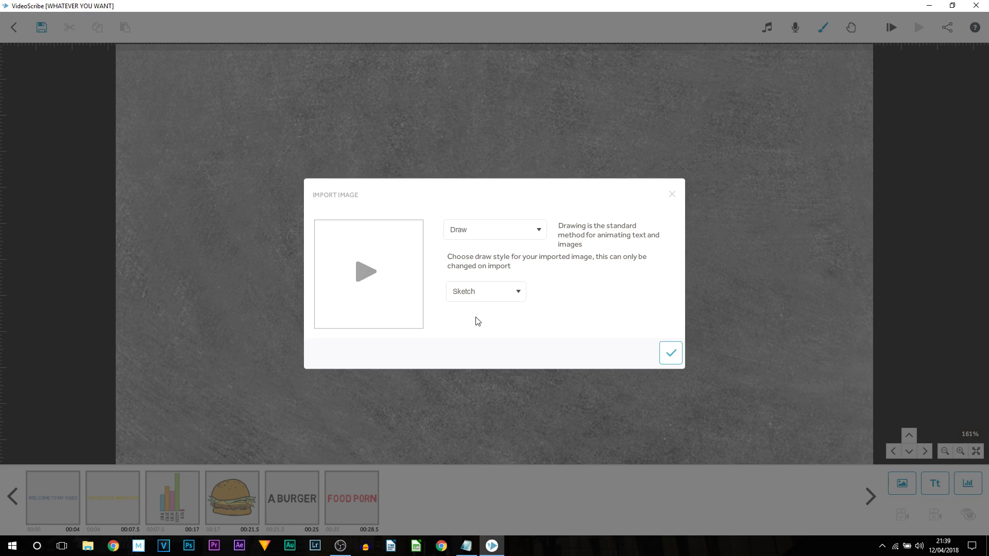
click(664, 358)
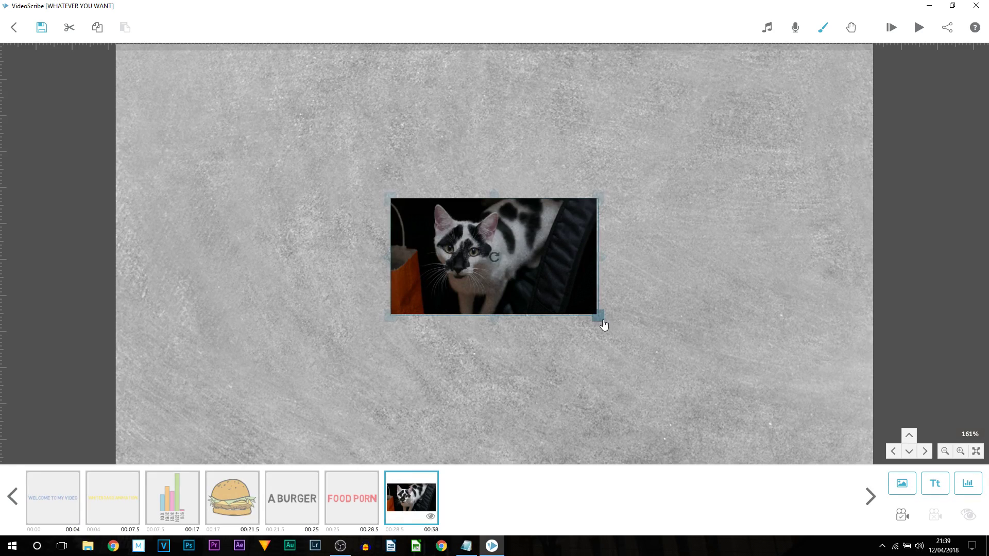
Step: Enlarge the cat photo from its corner and change its animation time
drag(604, 319, 673, 362)
click(742, 336)
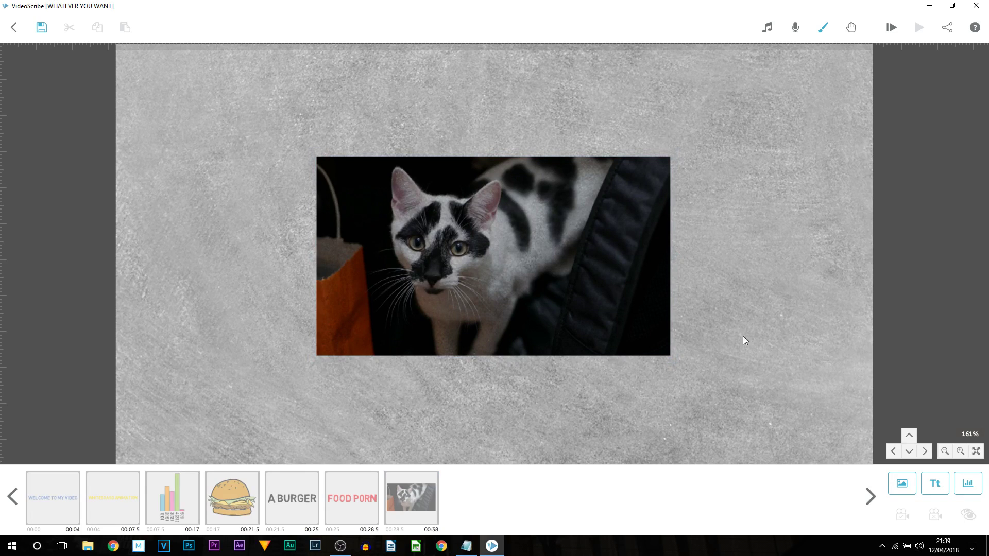
click(429, 509)
right_click(411, 500)
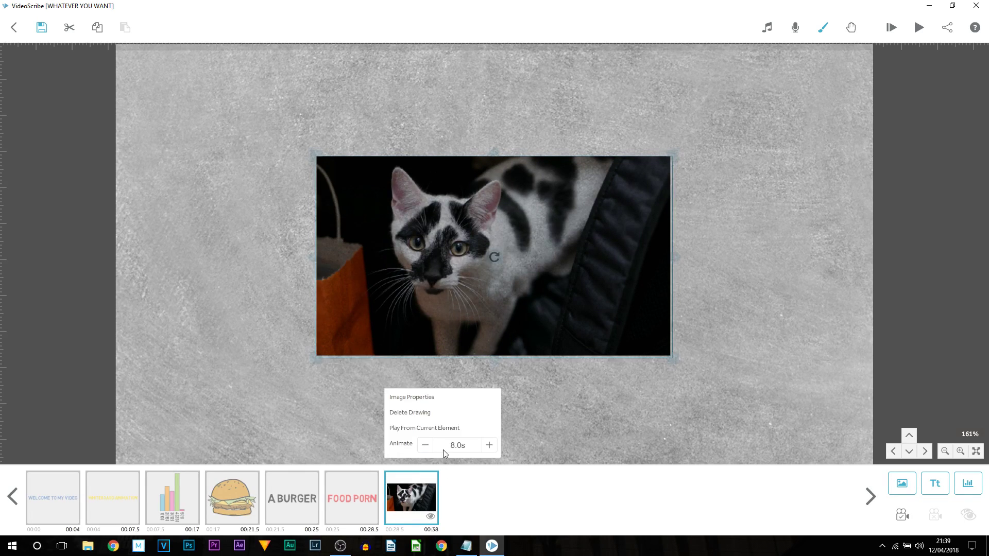
click(425, 446)
click(426, 446)
Step: Preview the scribe playback and recheck the cat photo's options
key(space)
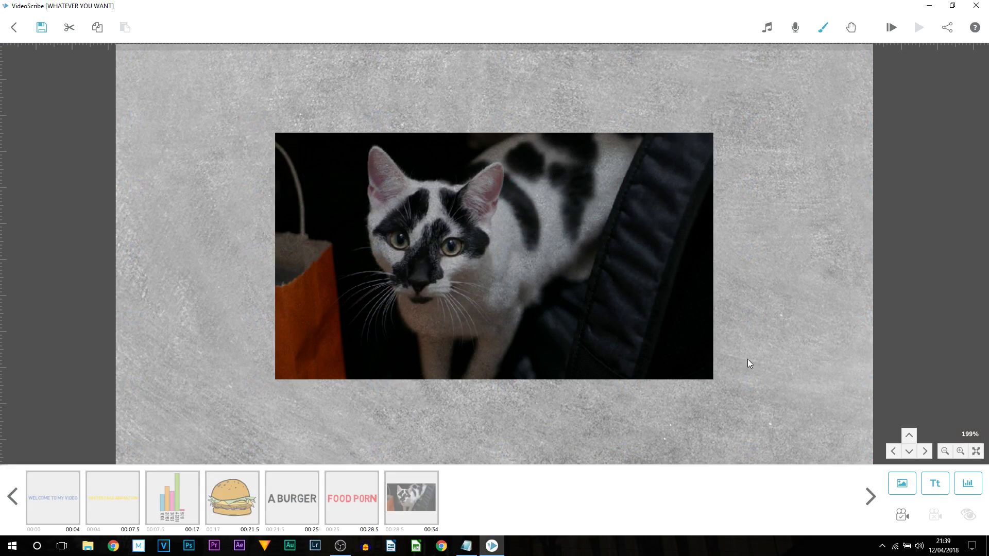
click(414, 487)
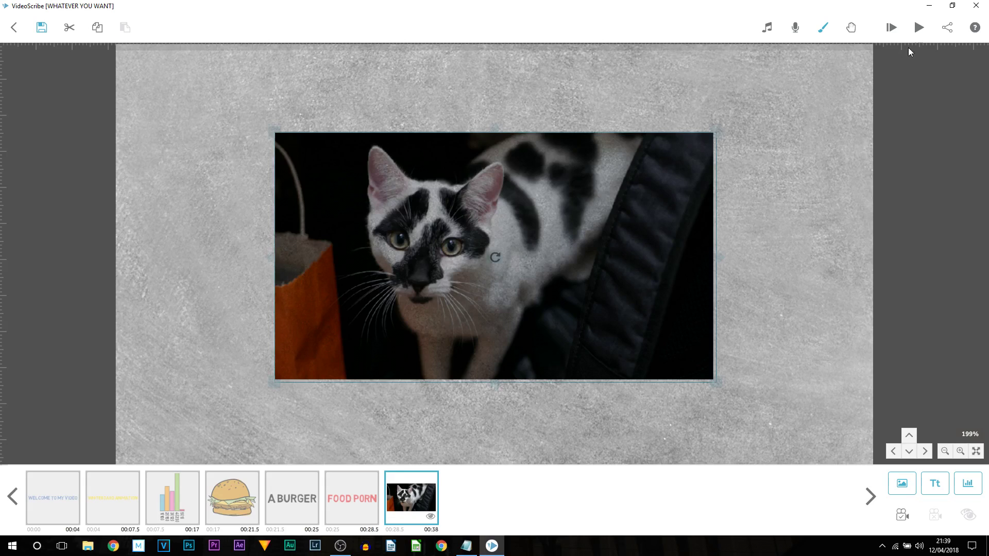
click(918, 28)
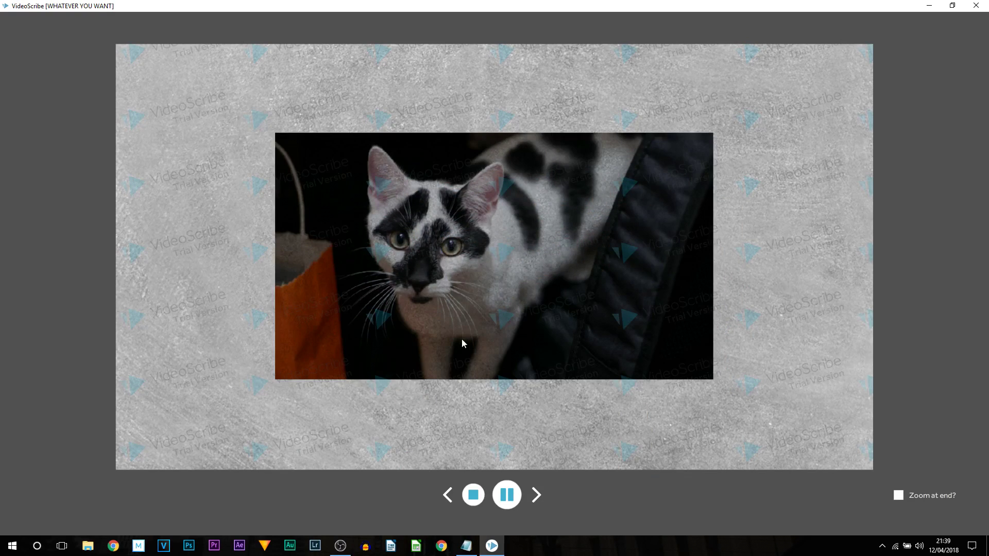
click(425, 519)
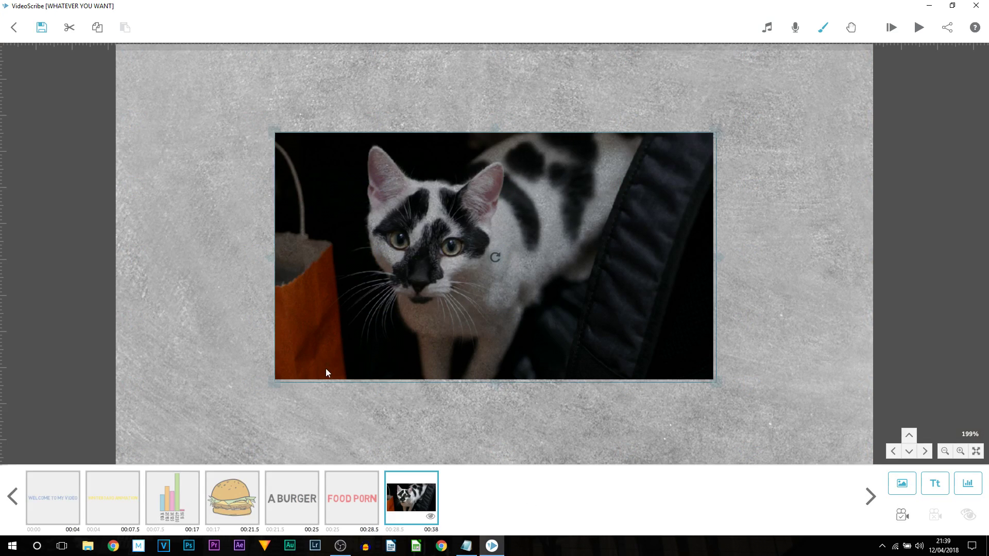
click(434, 272)
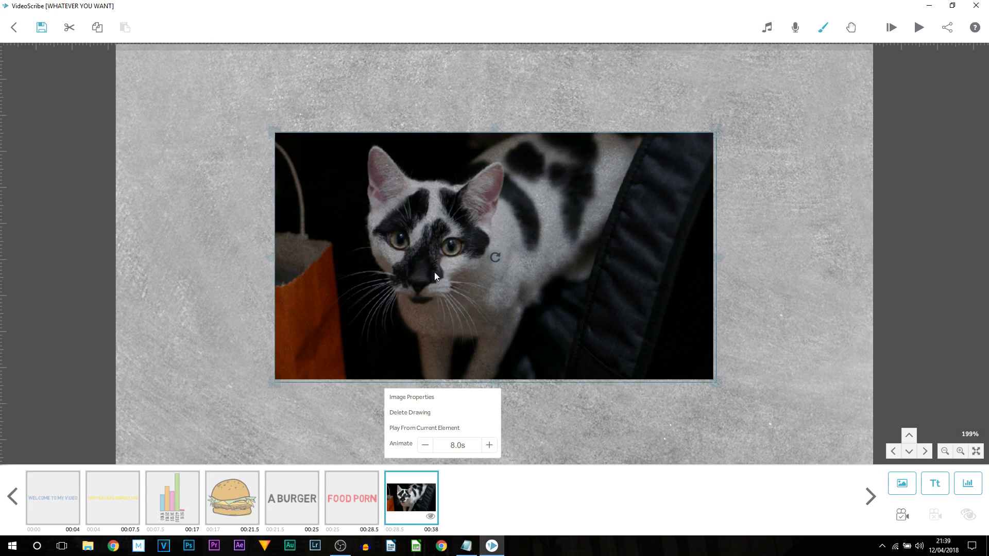
click(705, 388)
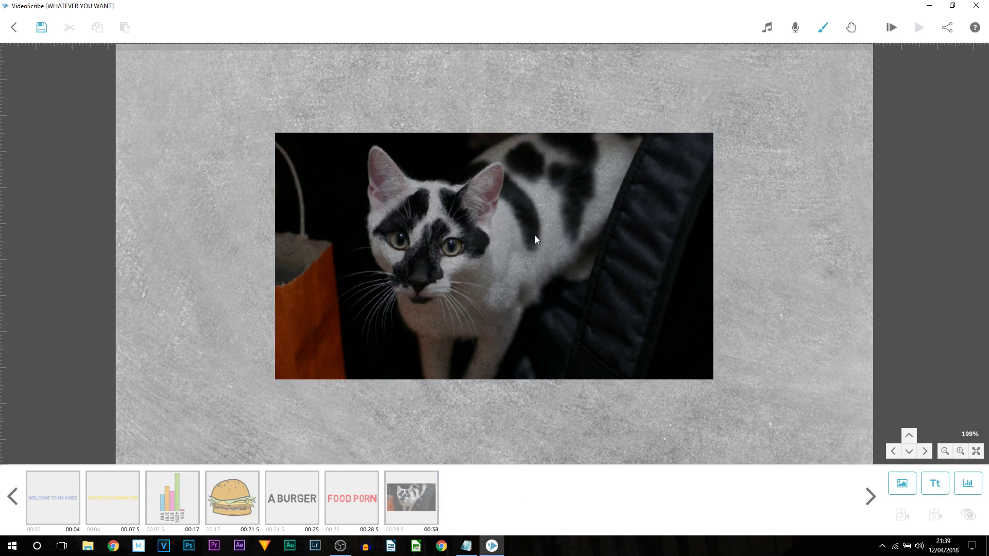
scroll(530, 235, down, 3)
Step: Save the scribe with the name WHATEVER YOU WANT
scroll(528, 238, down, 5)
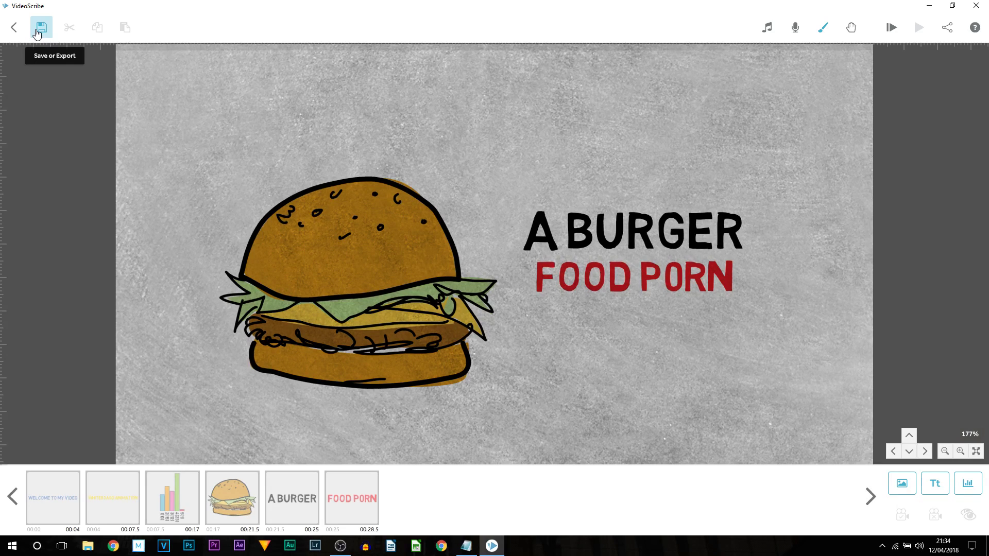
click(37, 34)
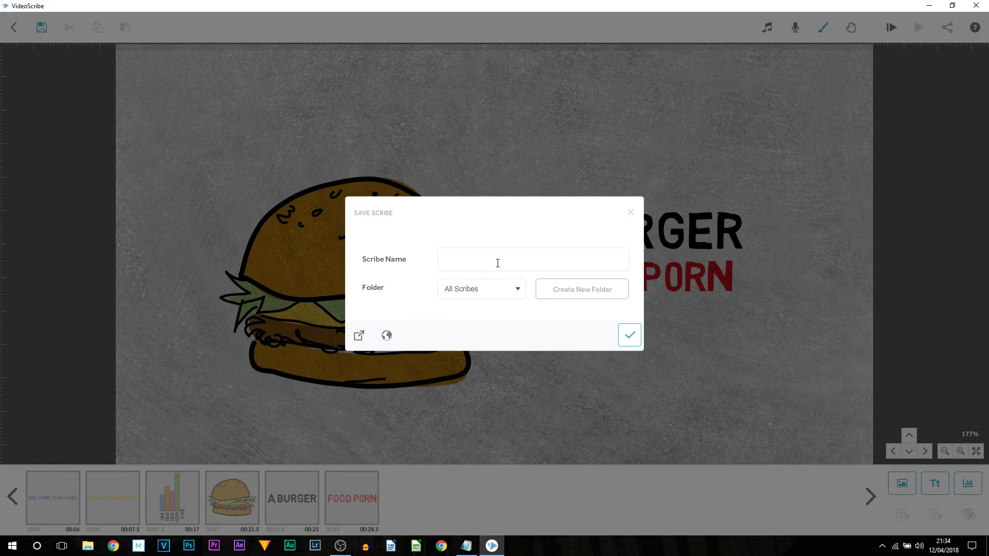
text(WHATEVER YOU WANT)
click(627, 339)
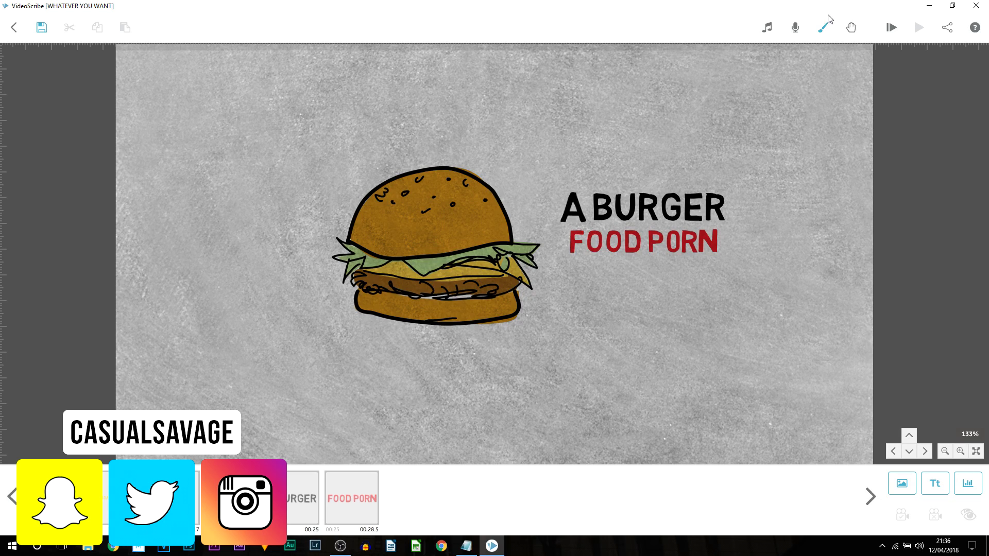
Step: Set up a Quicktime MOV download at 1080 Full HD and start rendering
click(946, 29)
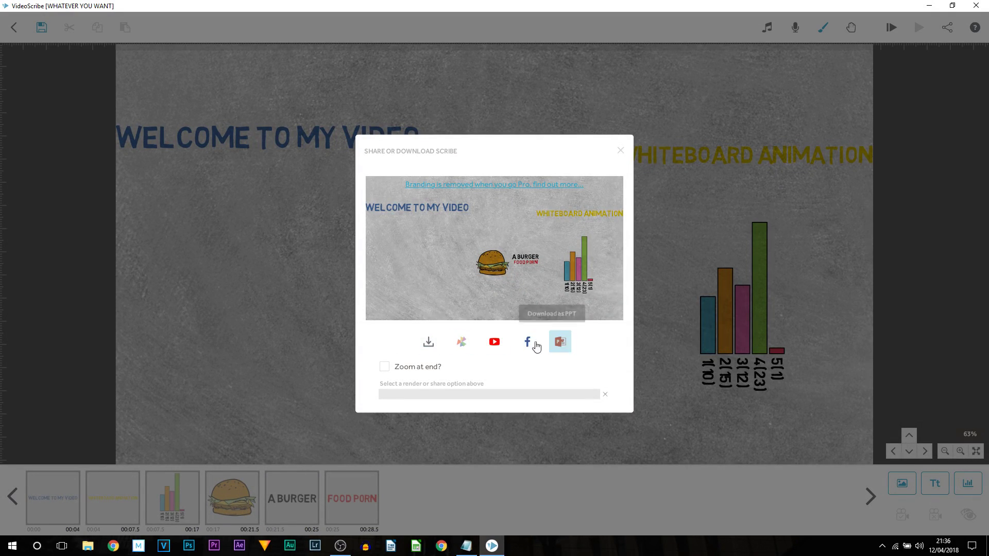
click(430, 342)
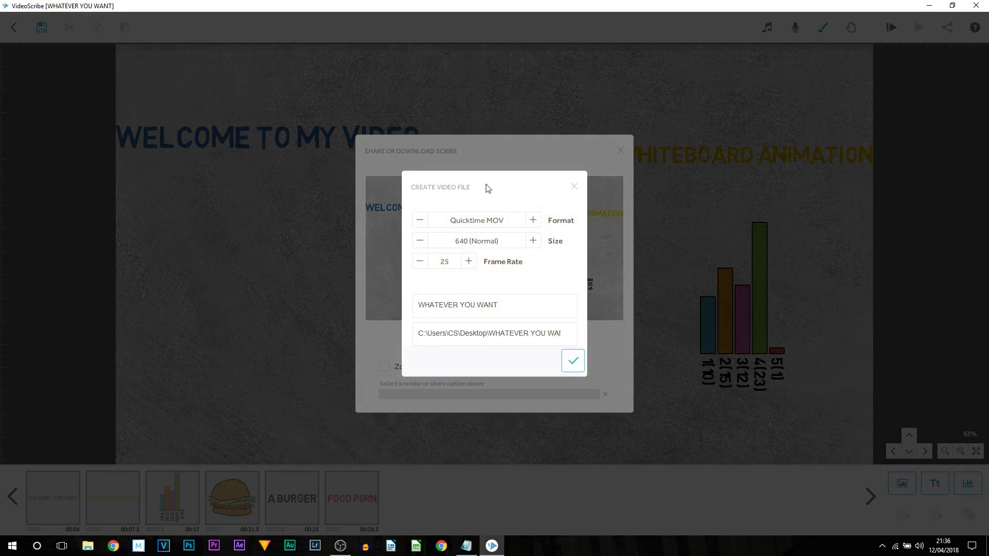
click(534, 220)
click(534, 221)
click(533, 221)
click(533, 220)
click(534, 221)
click(534, 221)
click(420, 220)
click(533, 243)
click(533, 243)
click(573, 361)
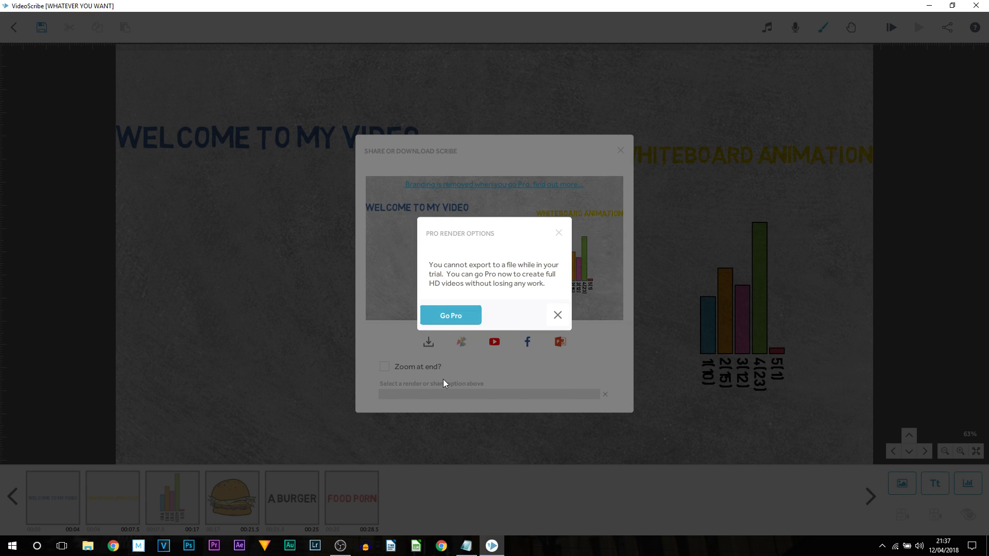
Step: Dismiss the trial export warning, open and close the YouTube form, then close Share
click(557, 315)
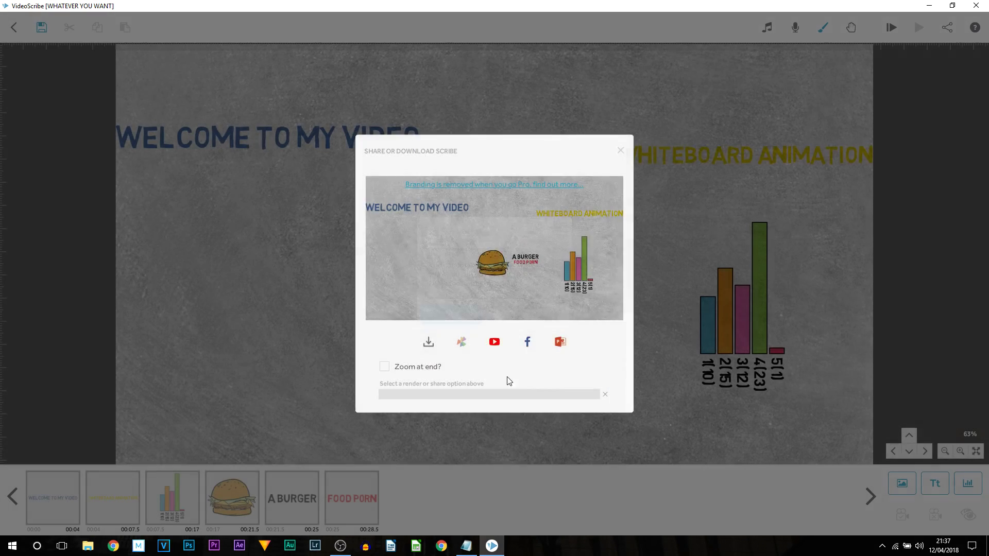
click(493, 342)
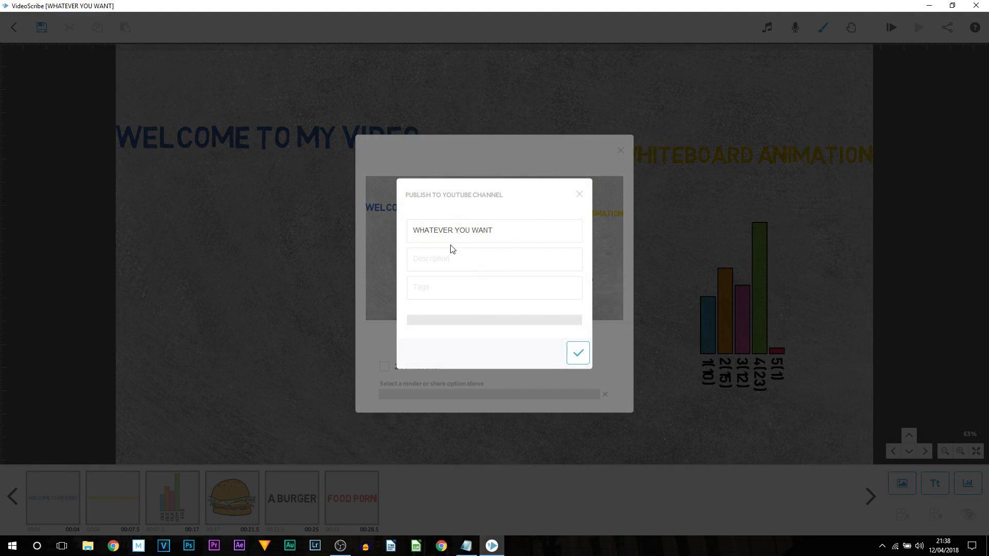
click(533, 406)
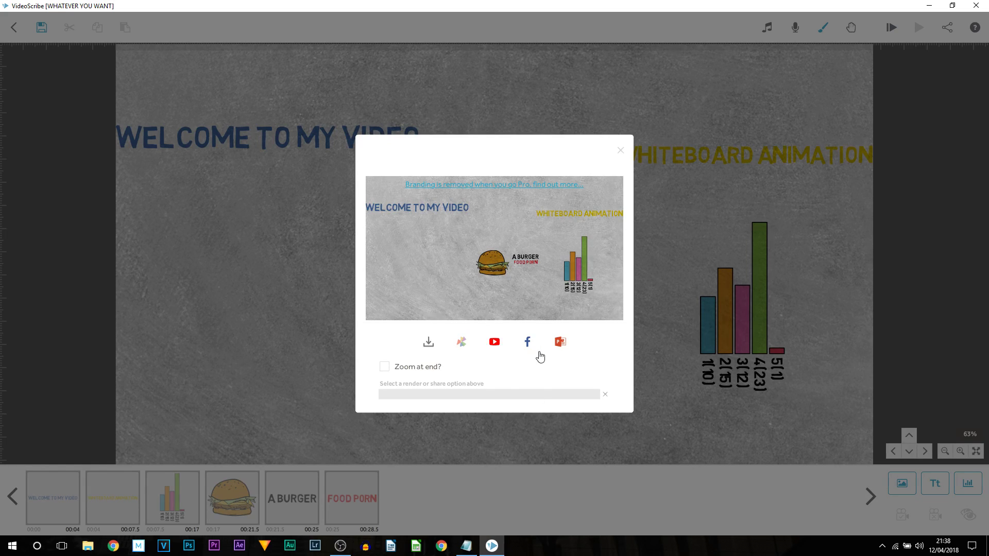
click(620, 151)
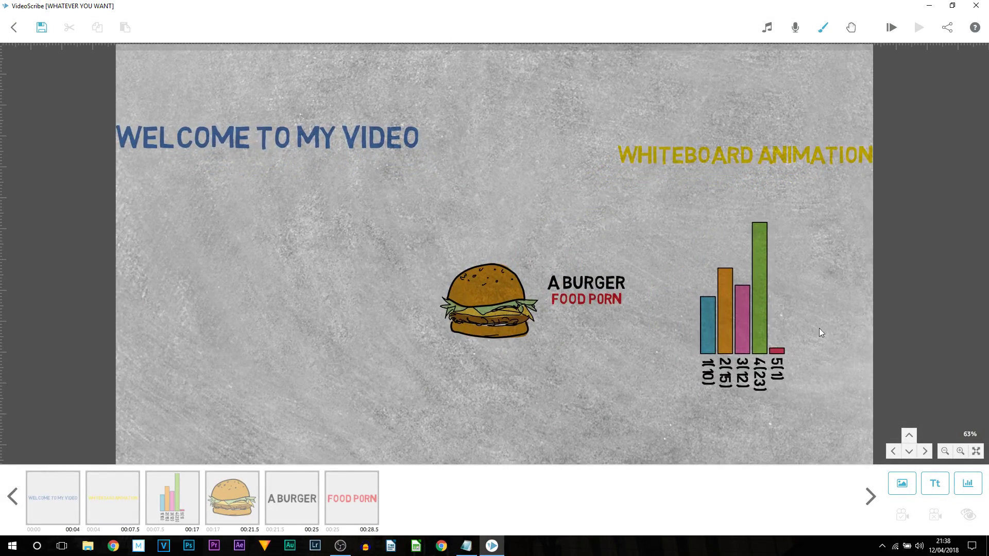
Step: Pan the canvas to view the whole scene, including the cat photo below the burger
drag(820, 330, 757, 318)
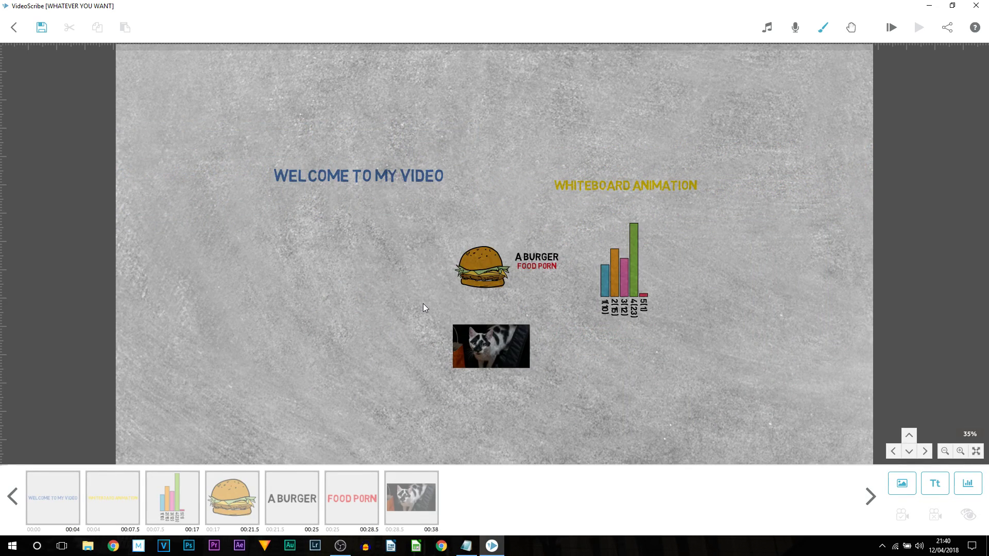